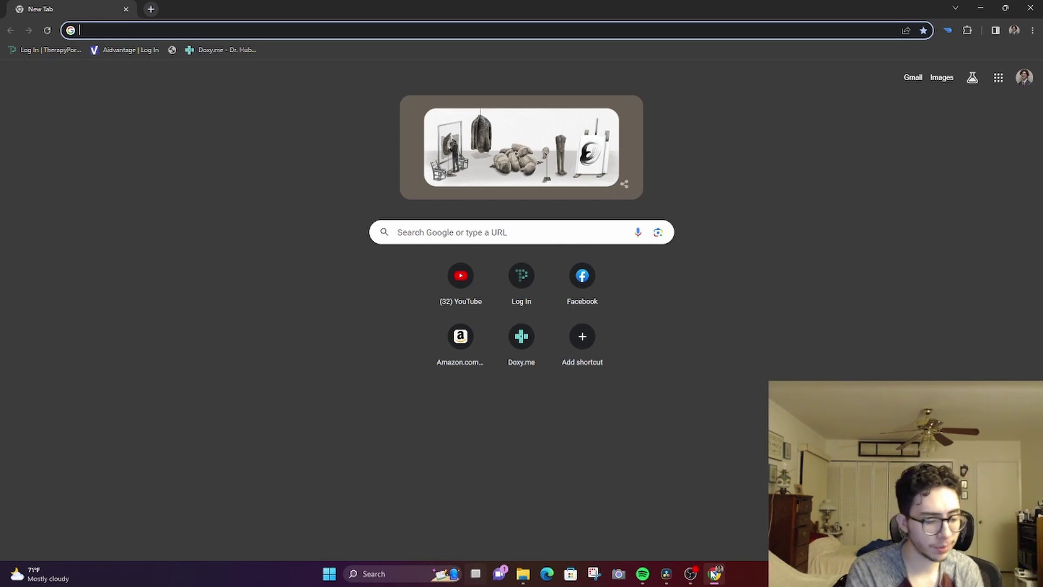
- Search for 'Davinci Resolve' and open the Blackmagic Design product page at its download offers
type("Davinci ")
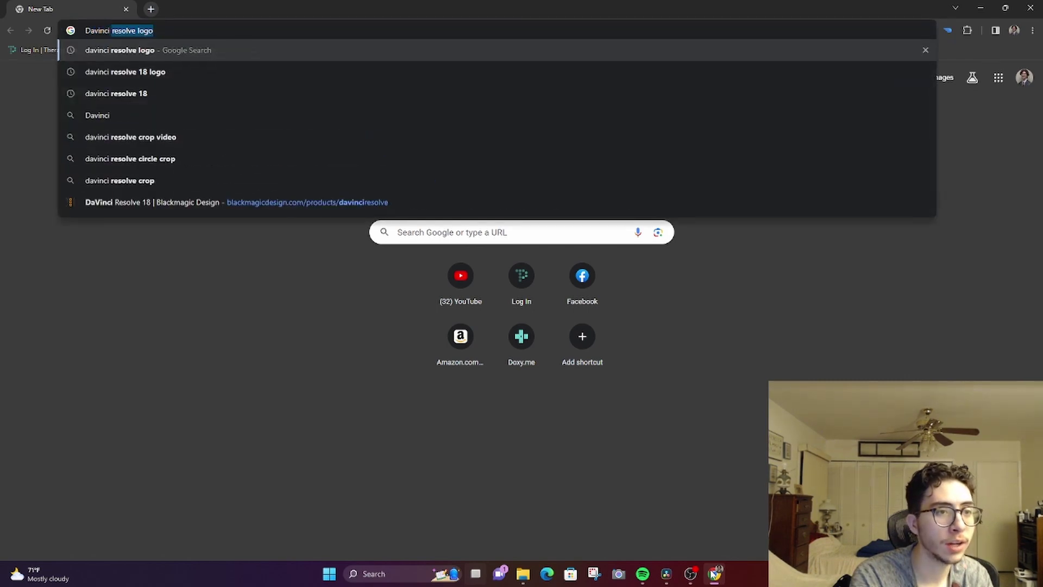
type("Resolve")
key("Return")
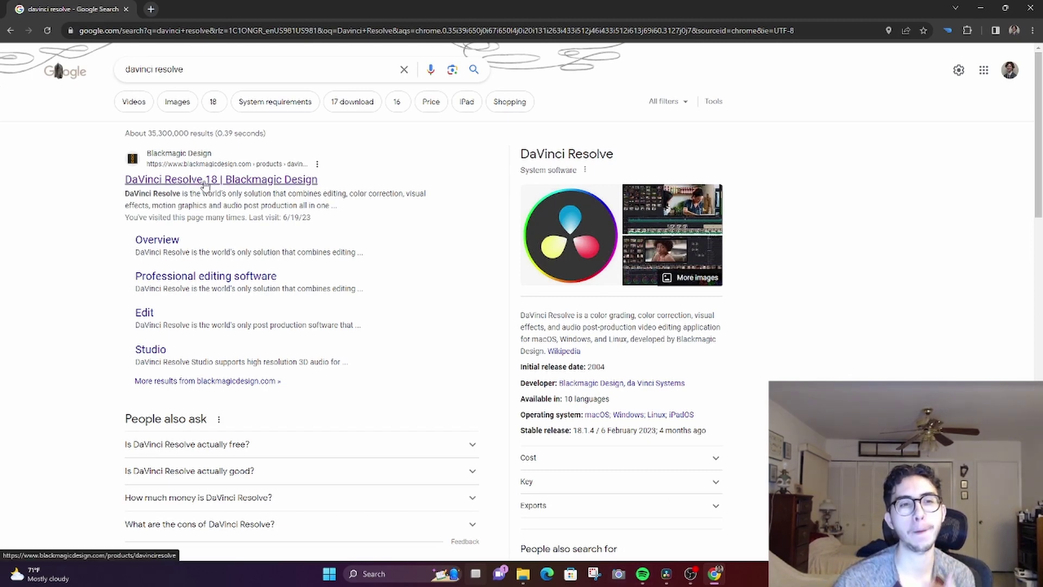
left_click(206, 186)
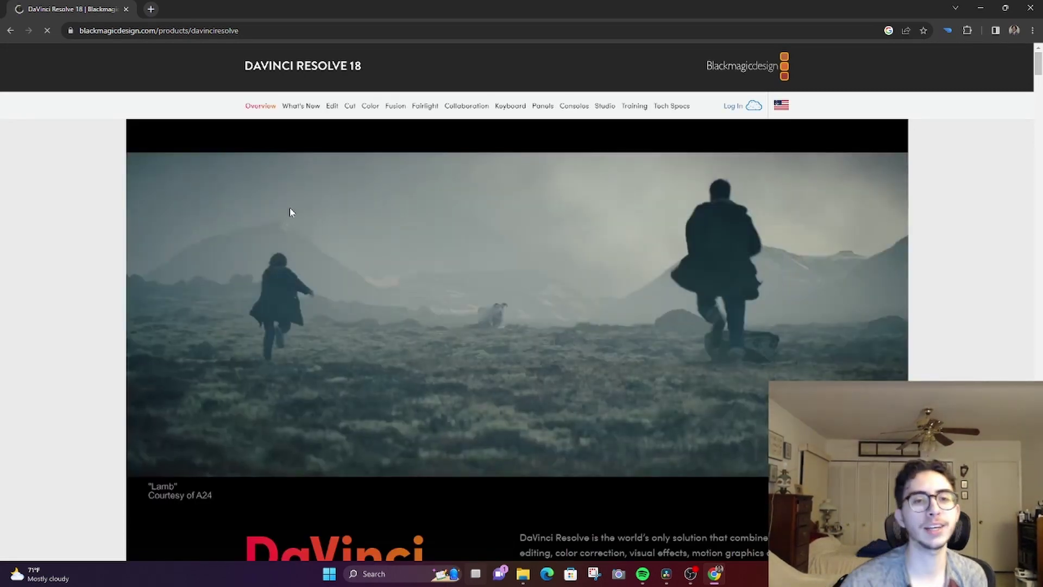
scroll(294, 208, "down", 2)
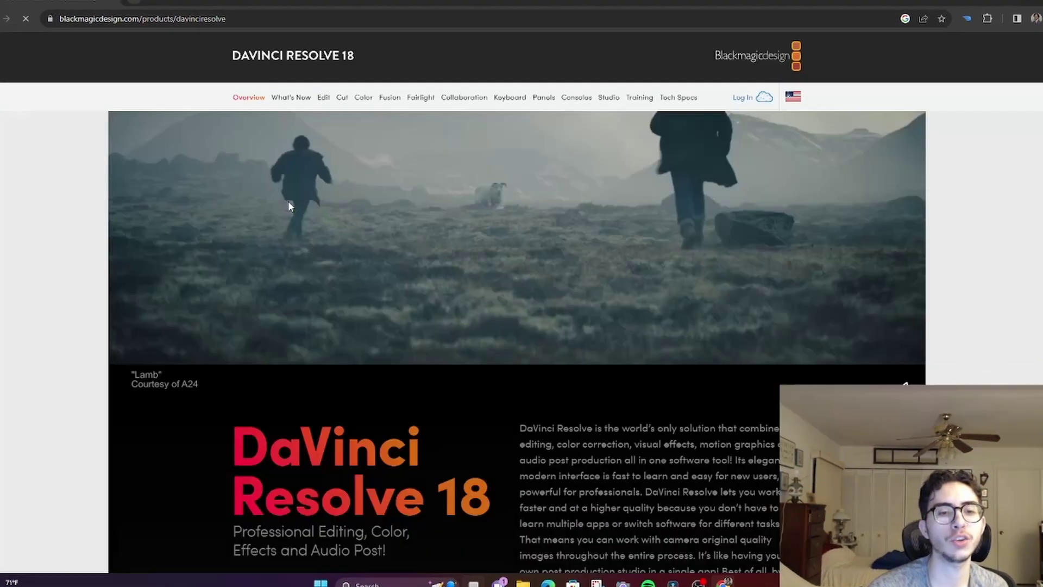
scroll(266, 194, "down", 4)
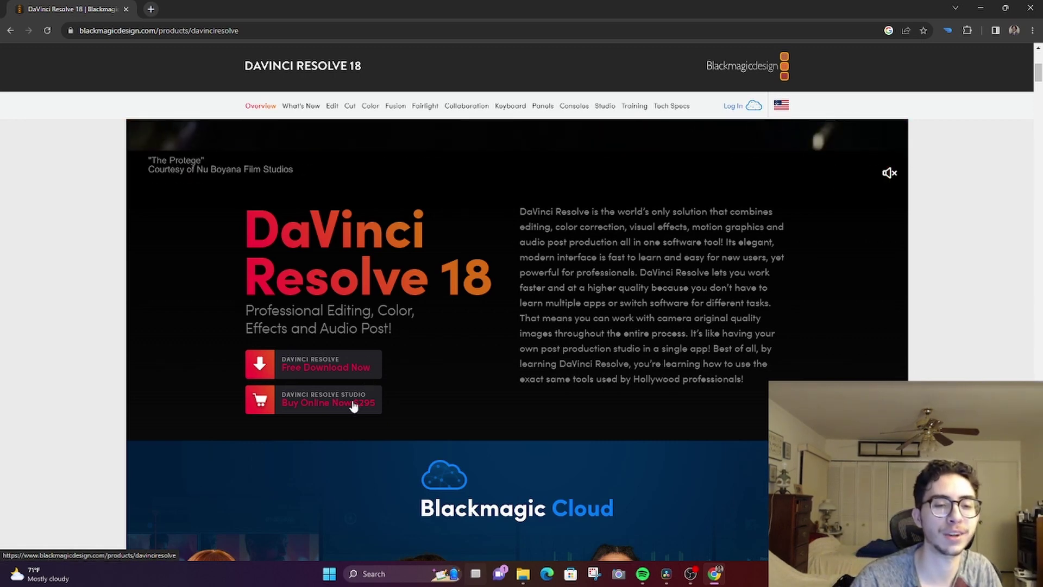
- Start the free Windows download of DaVinci Resolve 18, then dismiss the registration form
left_click(358, 367)
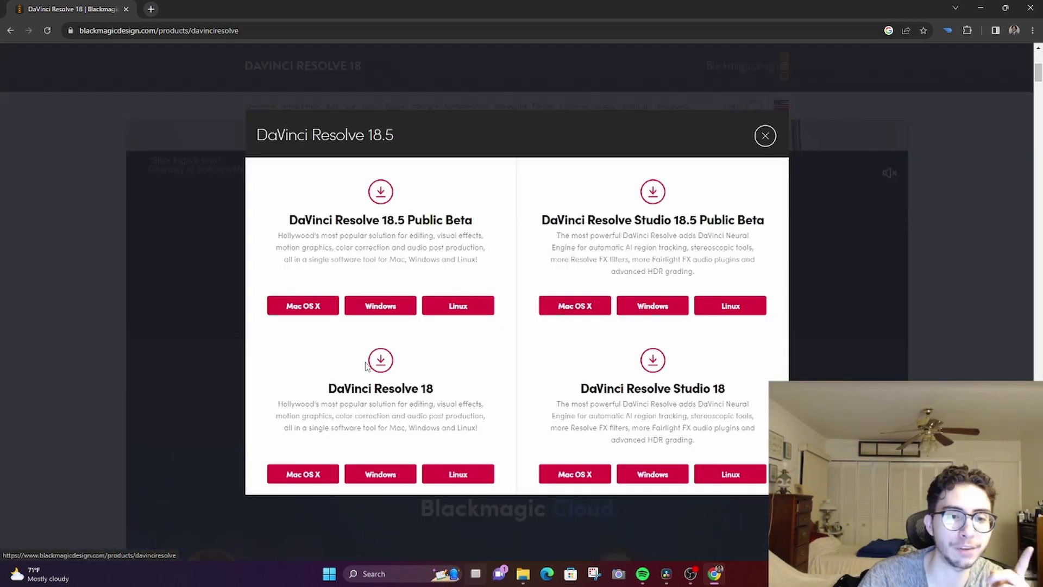
left_click(401, 477)
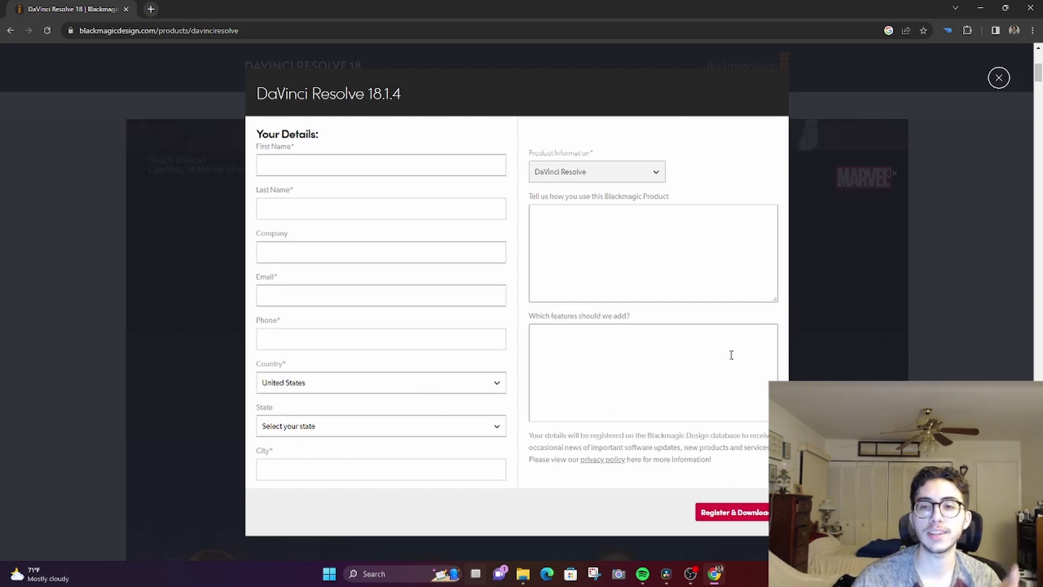
left_click(999, 78)
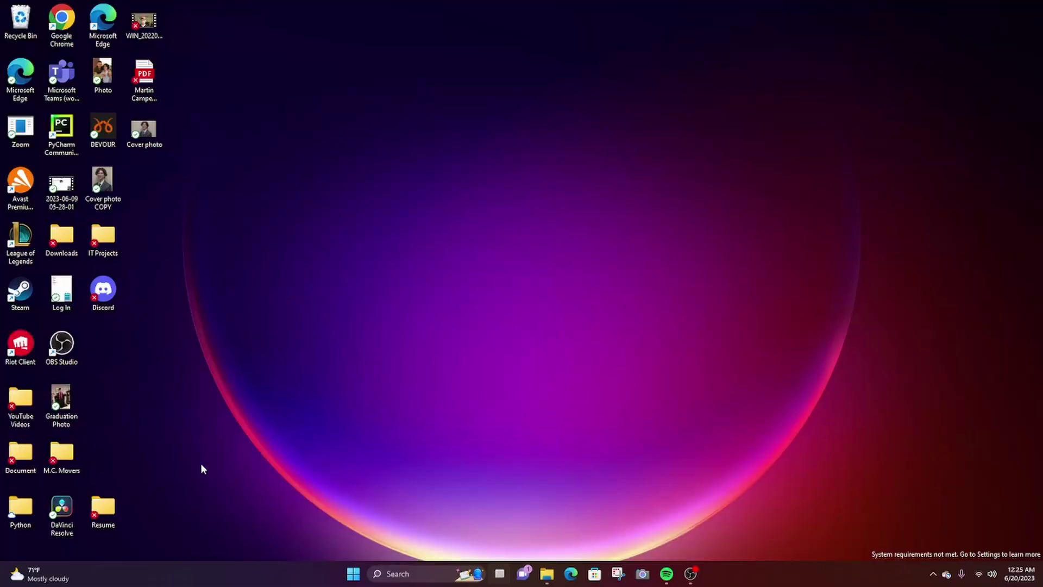
- Launch DaVinci Resolve 18 from its desktop shortcut
double_click(66, 519)
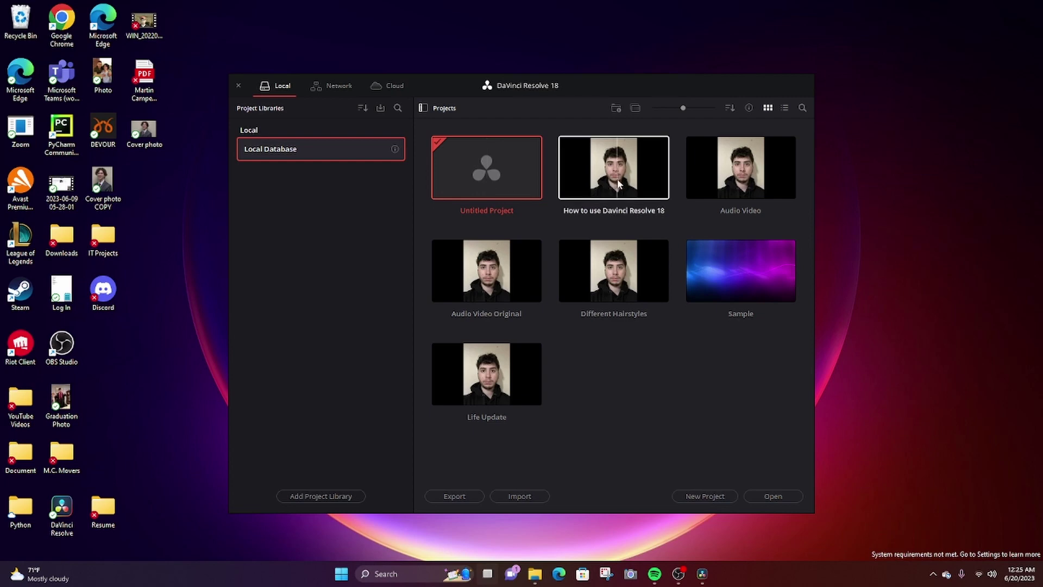
- Open the project and review its media pool of Part 1.mkv and Part 2.mkv, dismissing Import Media
double_click(493, 187)
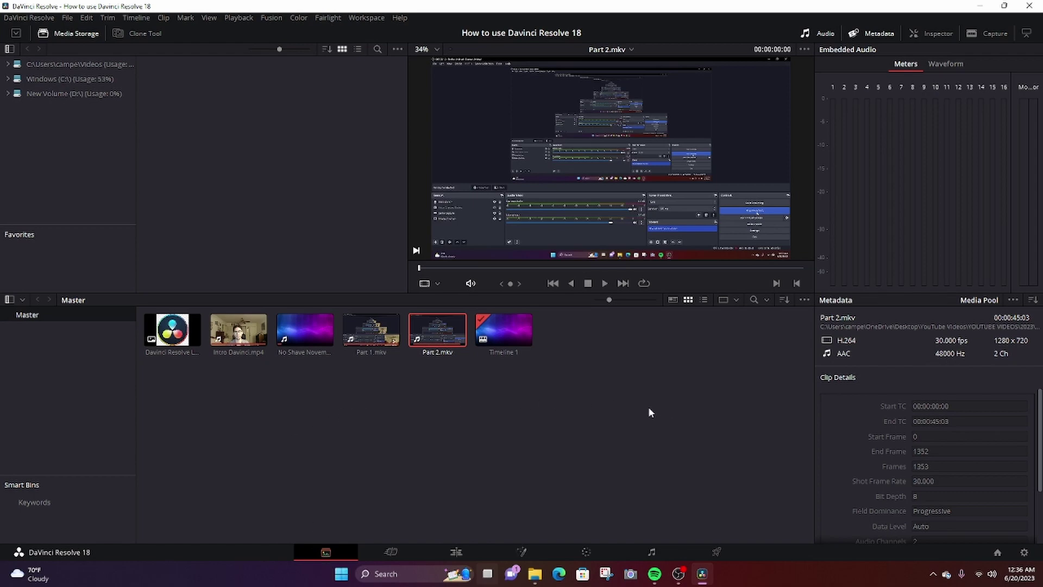
left_click(597, 395)
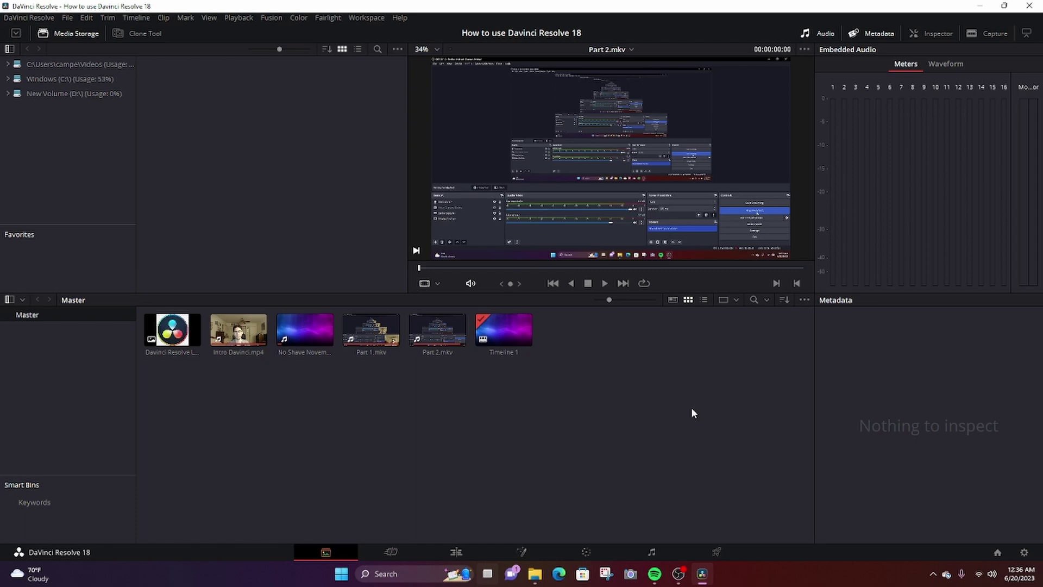
key("ctrl+i")
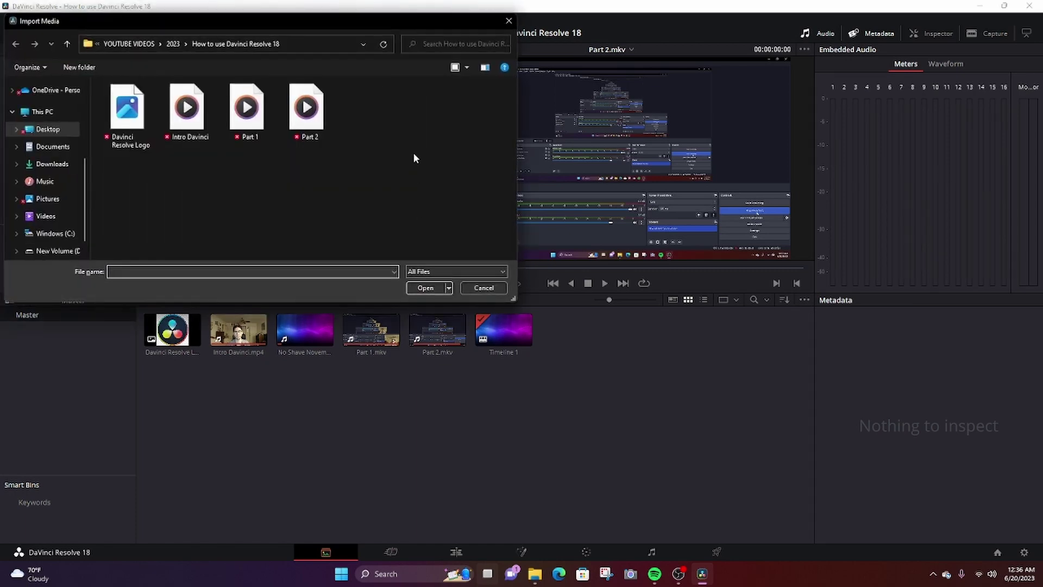
left_click(508, 21)
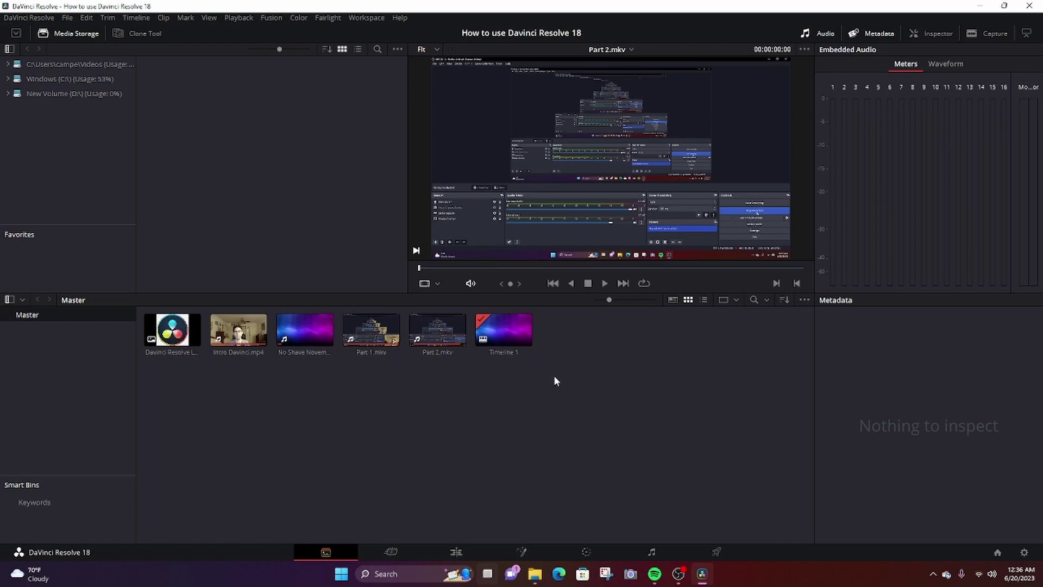
- Scrub Timeline 1 on the Cut page, then move to the Edit page showing Part 2.mkv
left_click(404, 548)
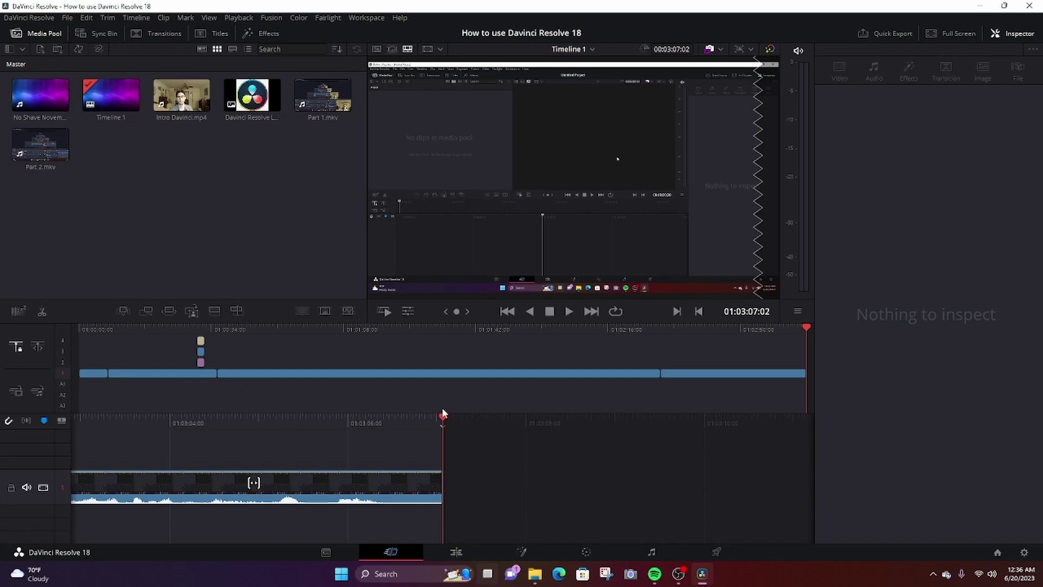
left_click_drag(443, 416, 671, 417)
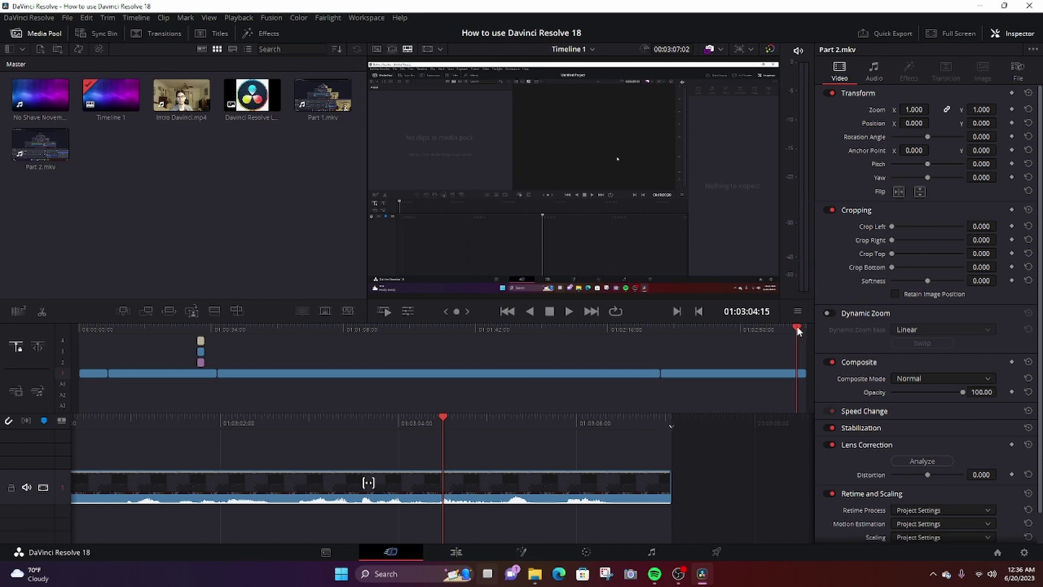
mouse_move(451, 415)
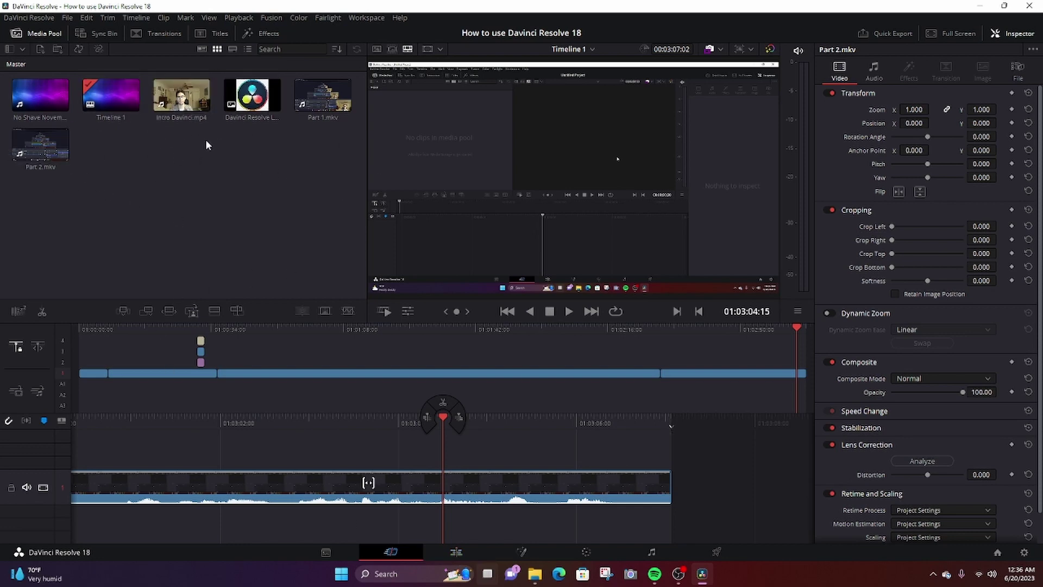
left_click(456, 551)
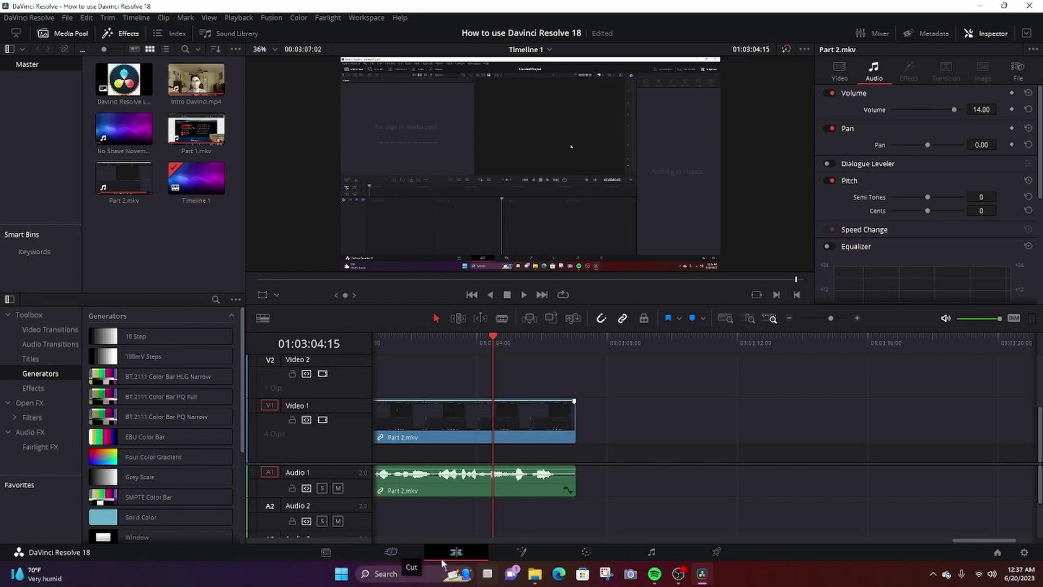
- Look over the Fusion, Color and Fairlight pages, ending on the Color page
left_click(512, 554)
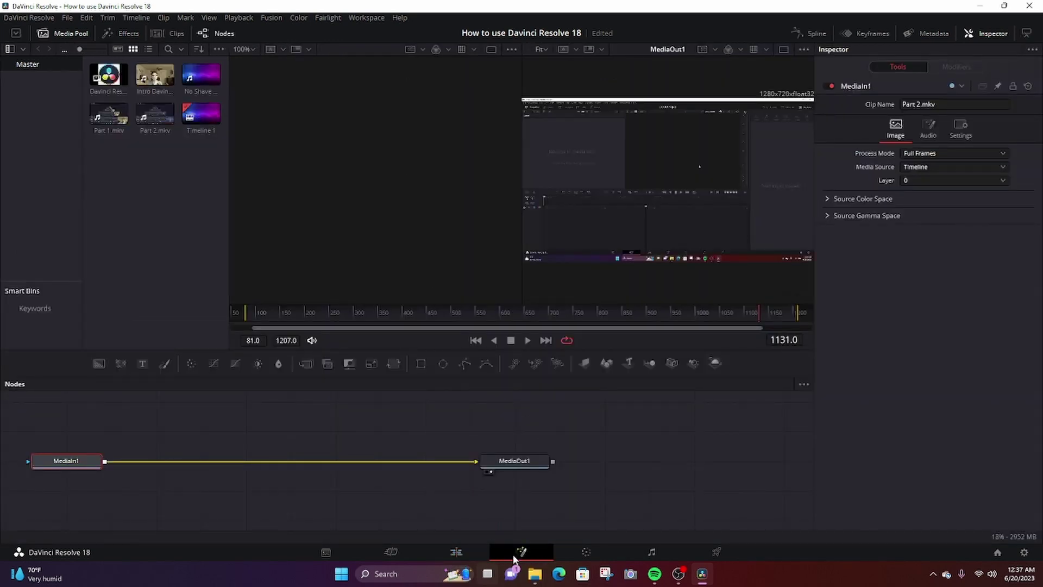
left_click(569, 552)
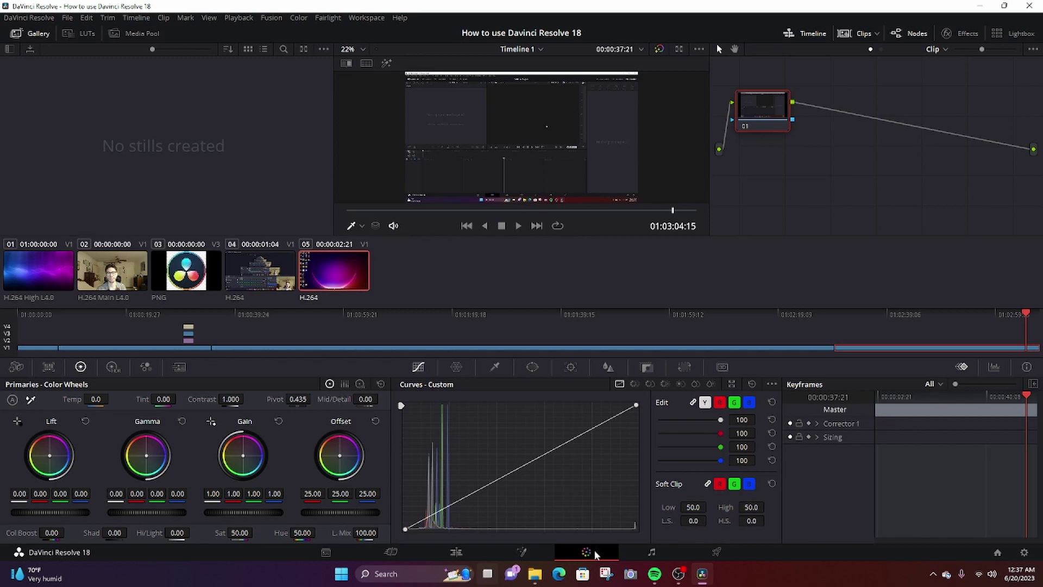
left_click(622, 556)
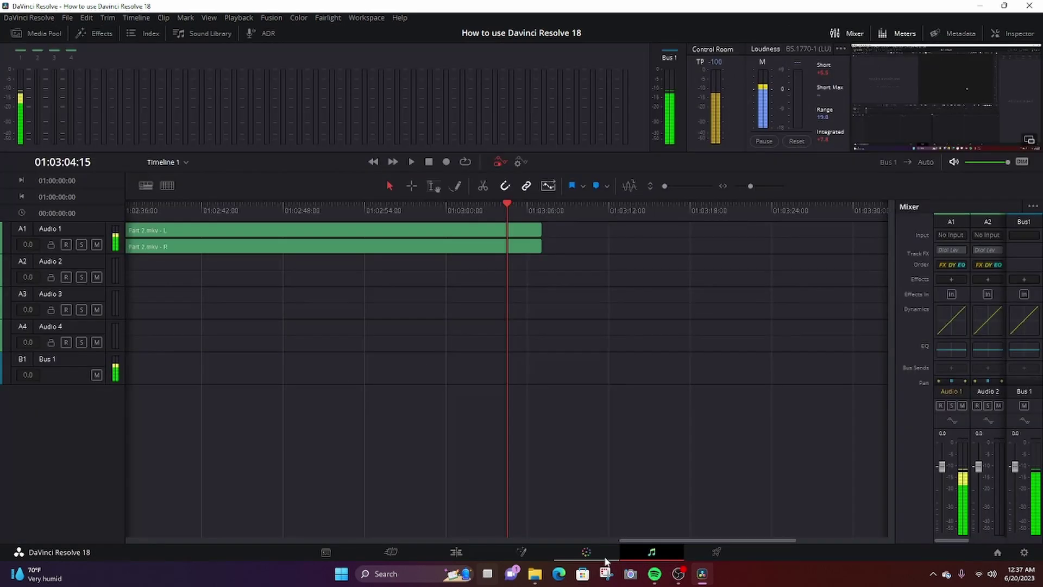
left_click(592, 553)
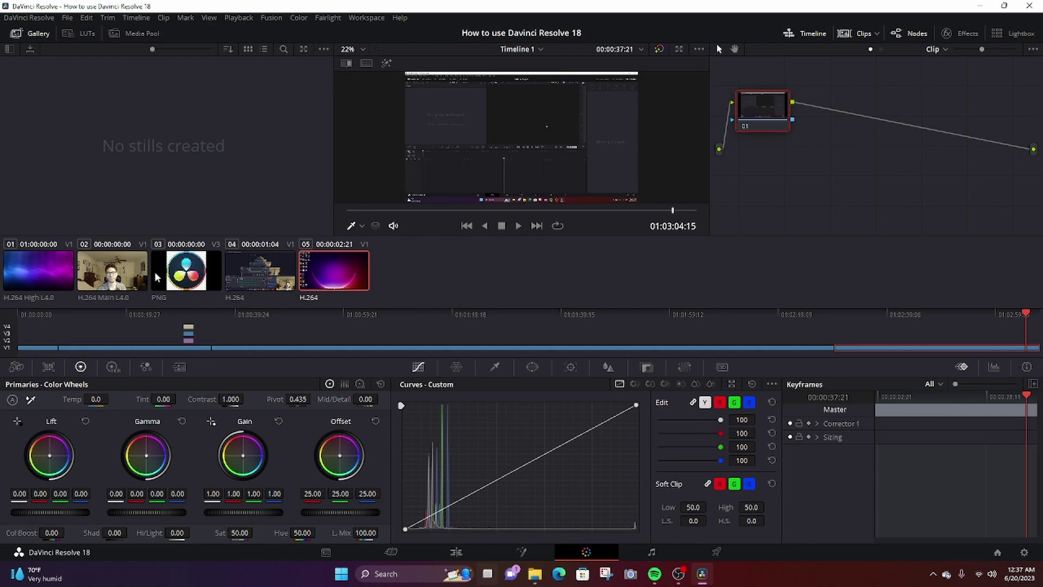
- Select webcam intro clip 02 and sample the viewer to add custom curve points
left_click(131, 282)
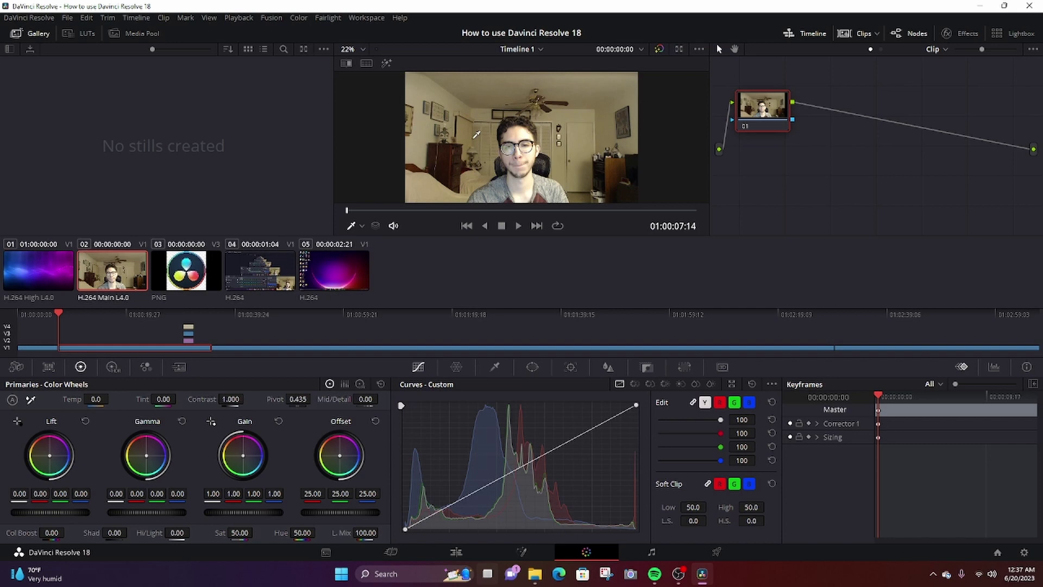
left_click(473, 140)
left_click(651, 552)
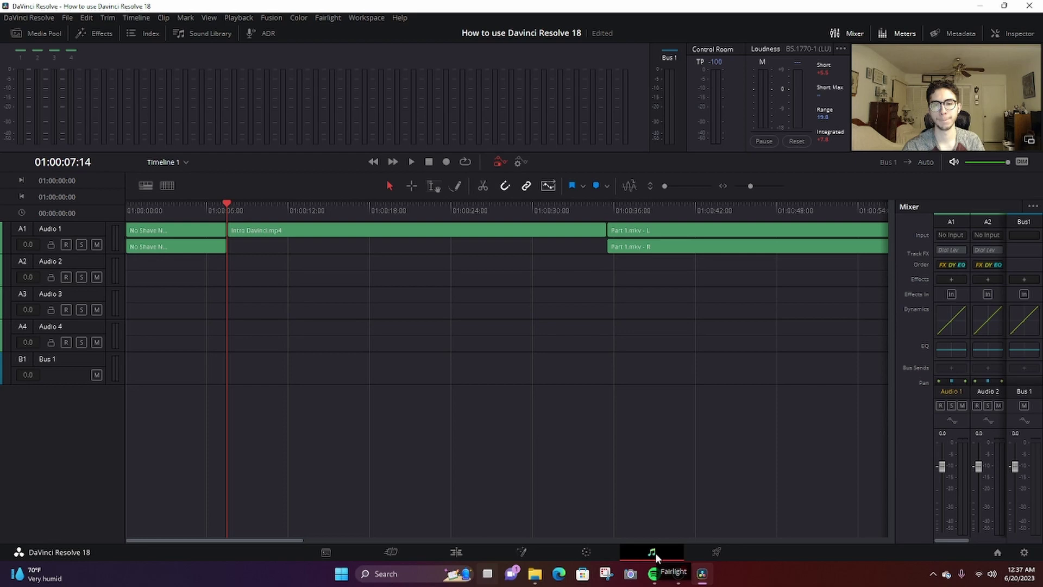
left_click(464, 553)
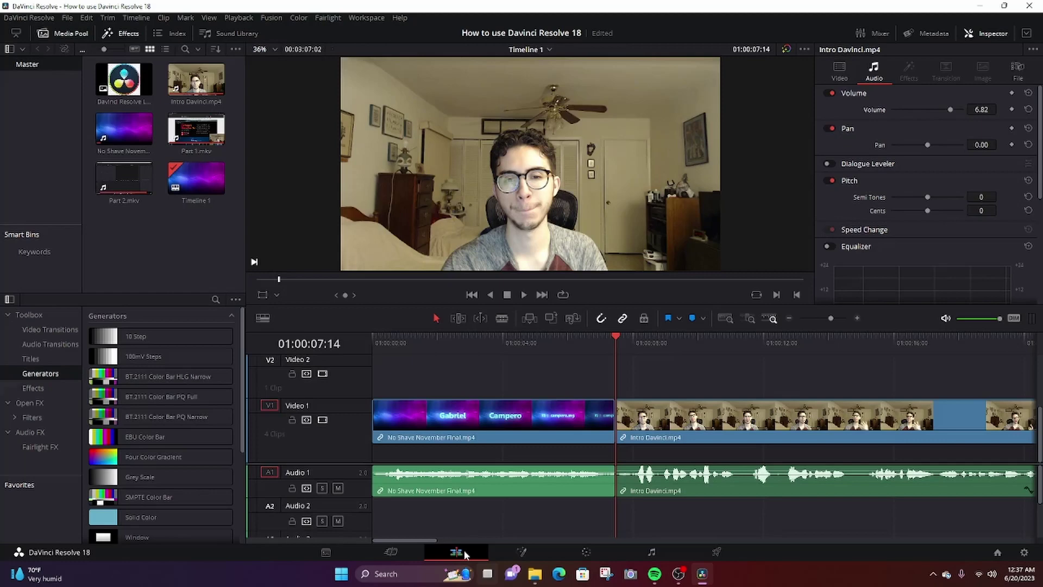
left_click(789, 320)
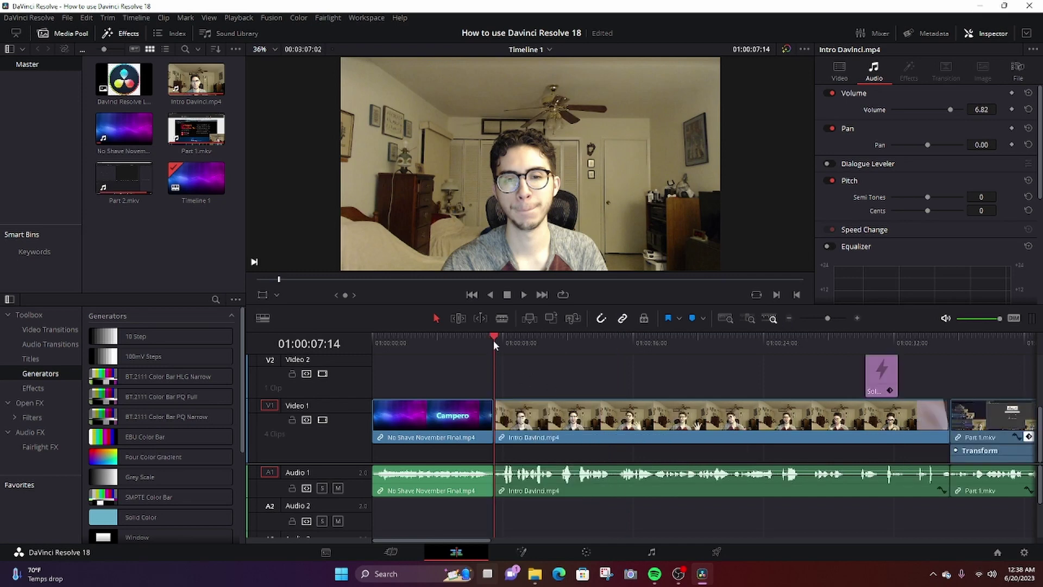
left_click_drag(492, 336, 370, 338)
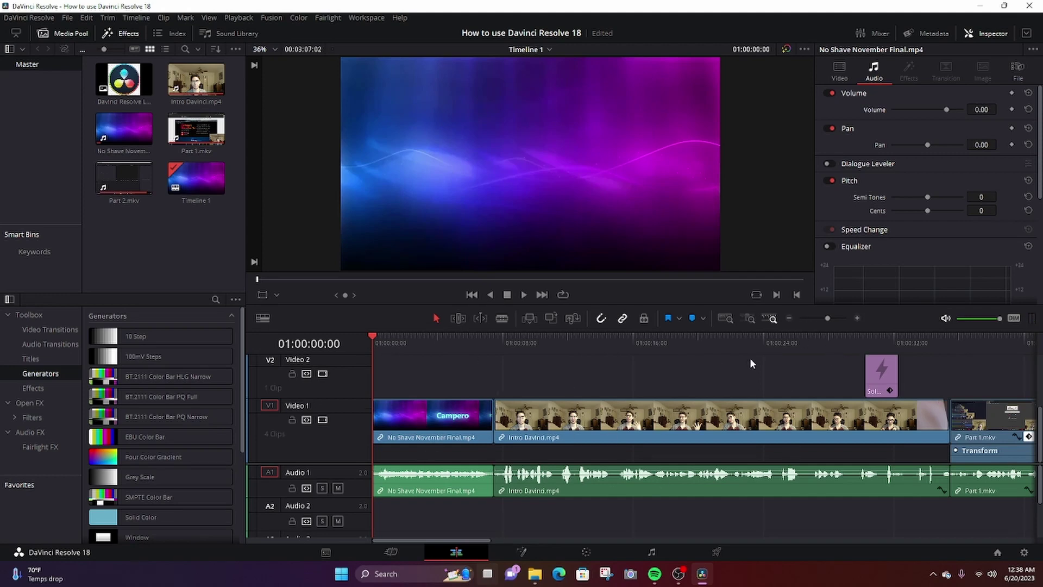
left_click(791, 318)
left_click(791, 318)
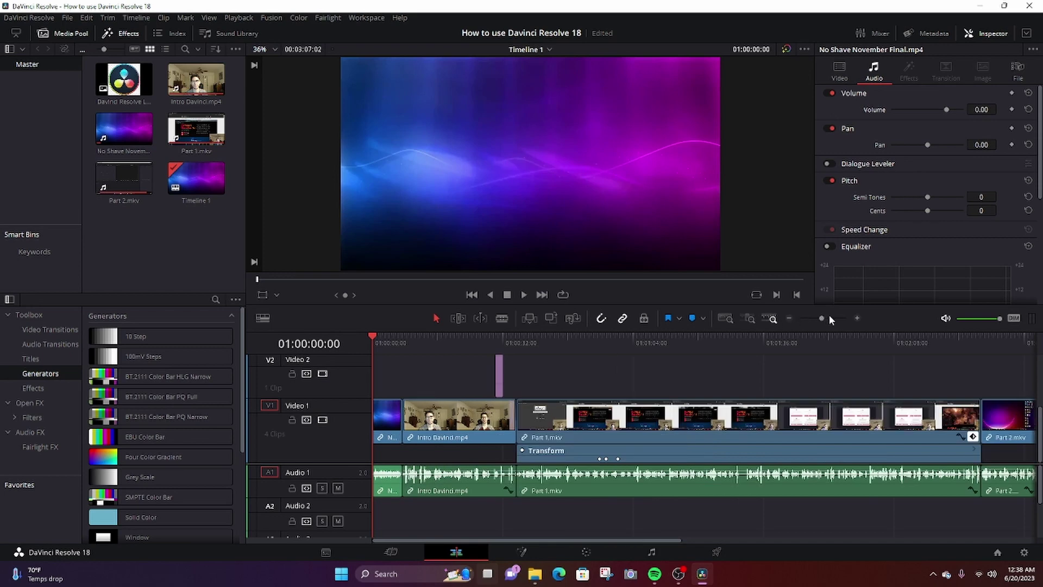
left_click(858, 318)
left_click(858, 319)
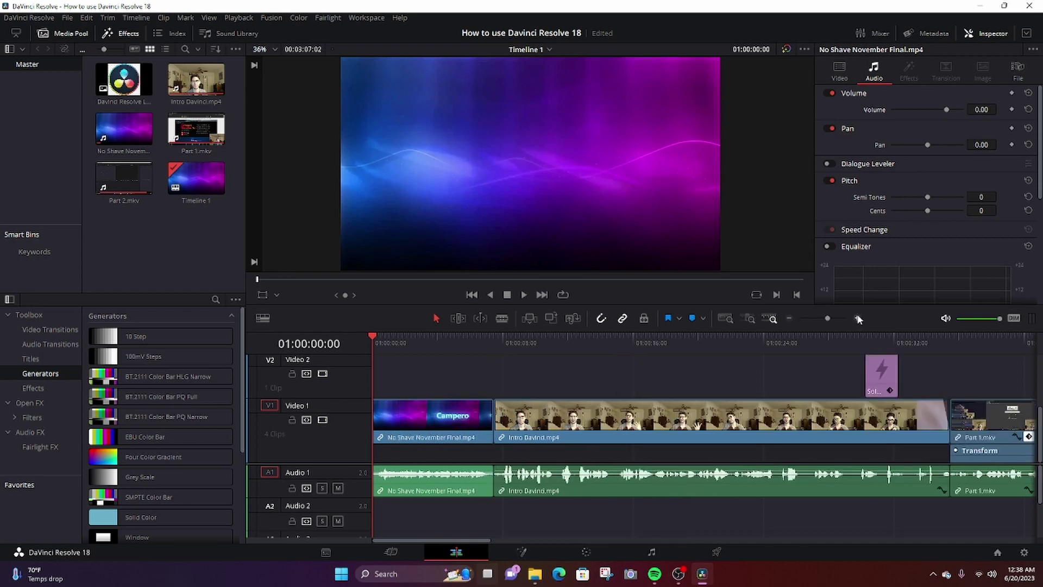
left_click(457, 411)
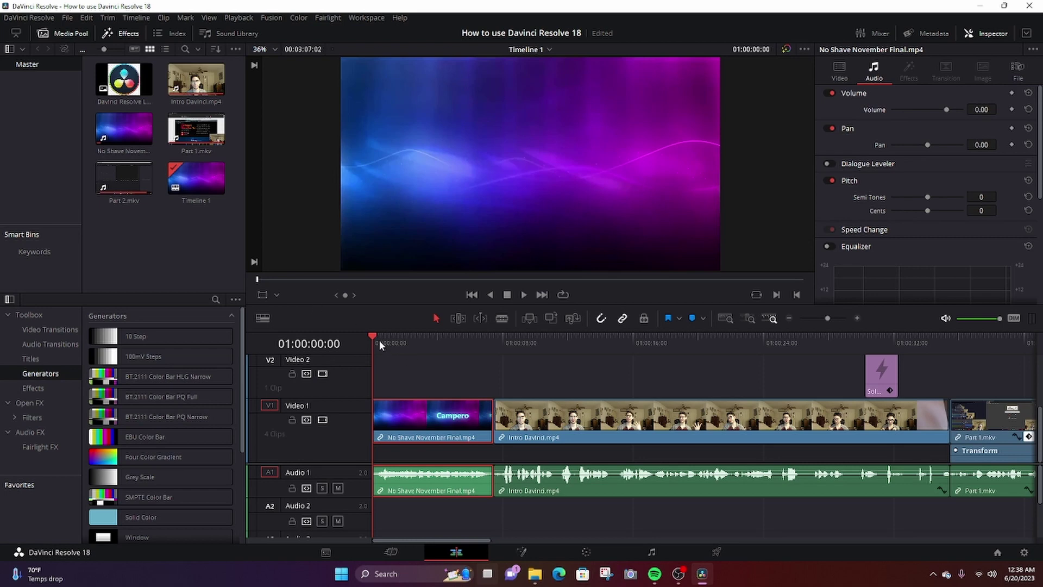
scroll(412, 389, "up", 3)
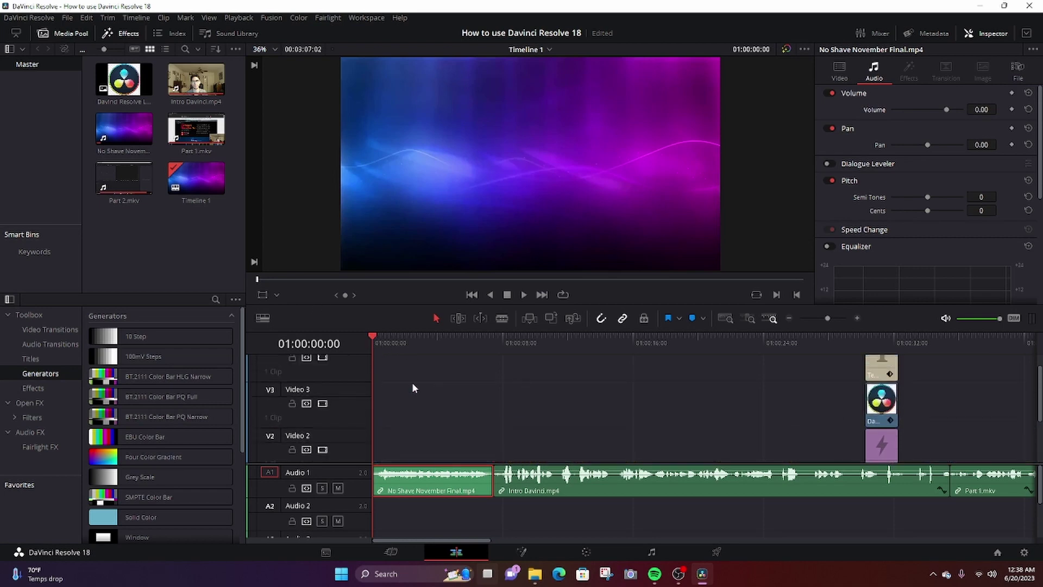
scroll(411, 382, "down", 3)
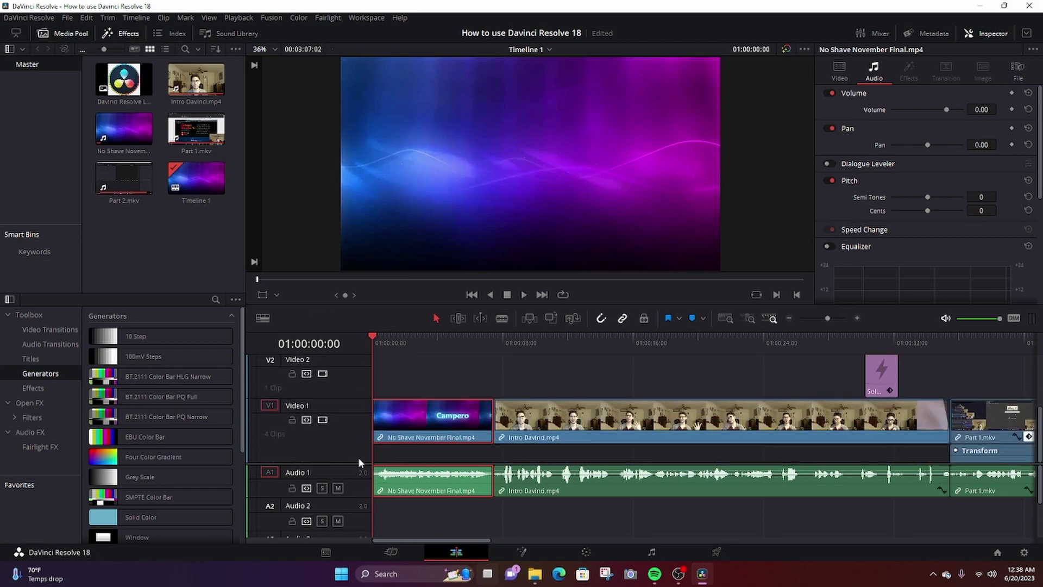
scroll(512, 455, "up", 1)
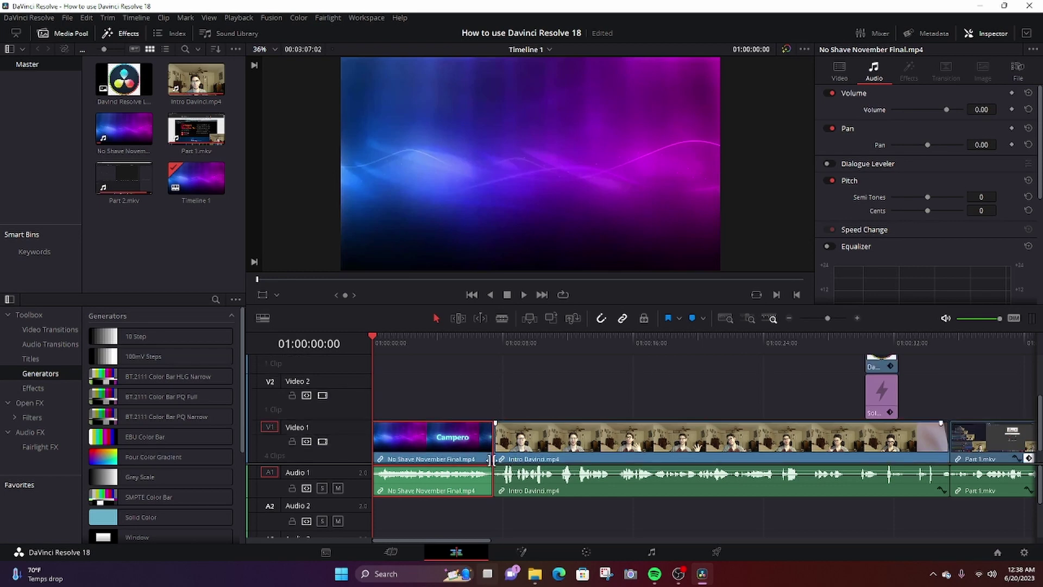
left_click(338, 488)
left_click(524, 295)
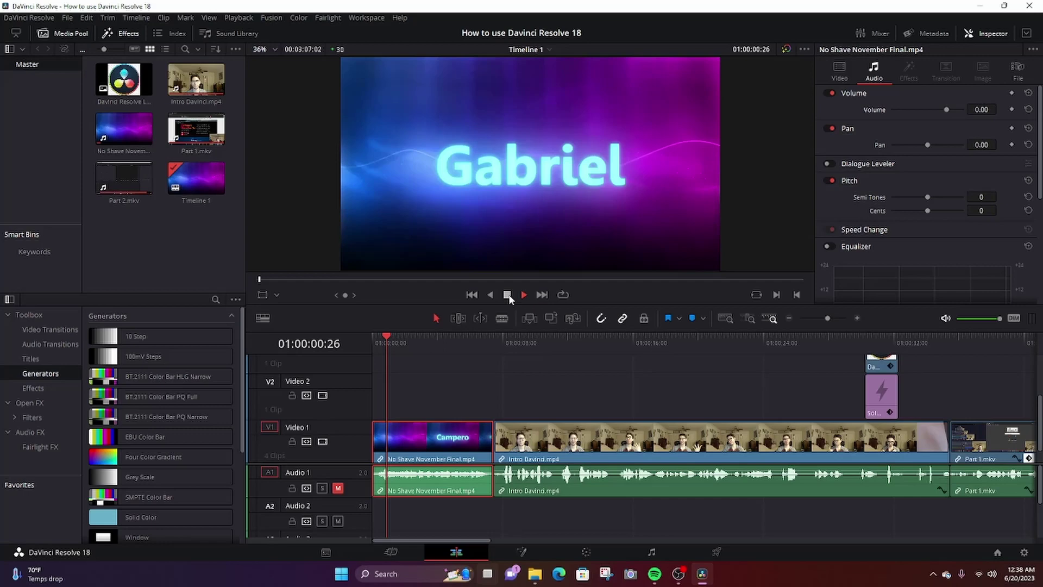
left_click(506, 295)
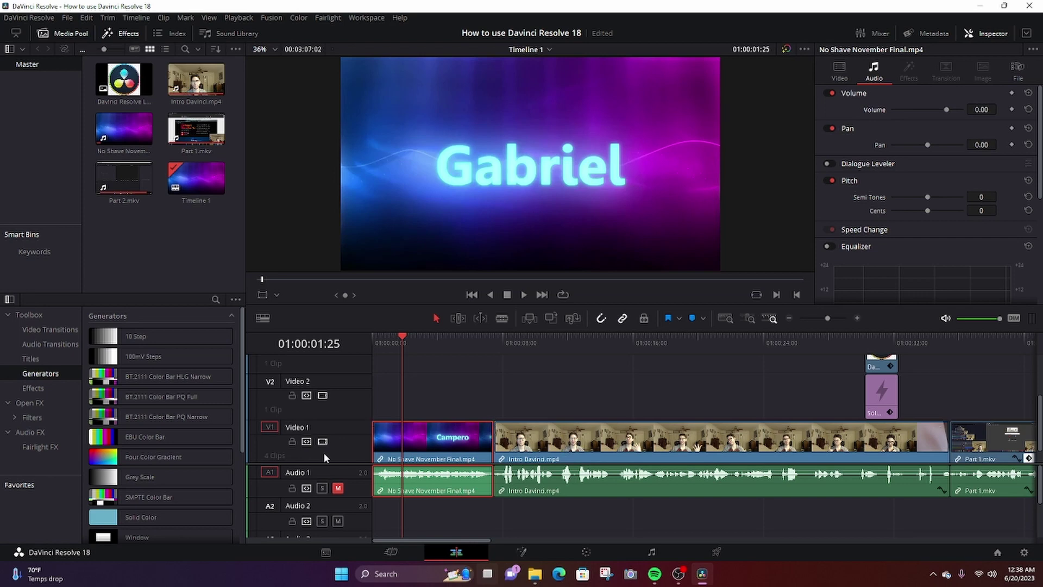
left_click(338, 488)
scroll(458, 445, "up", 4)
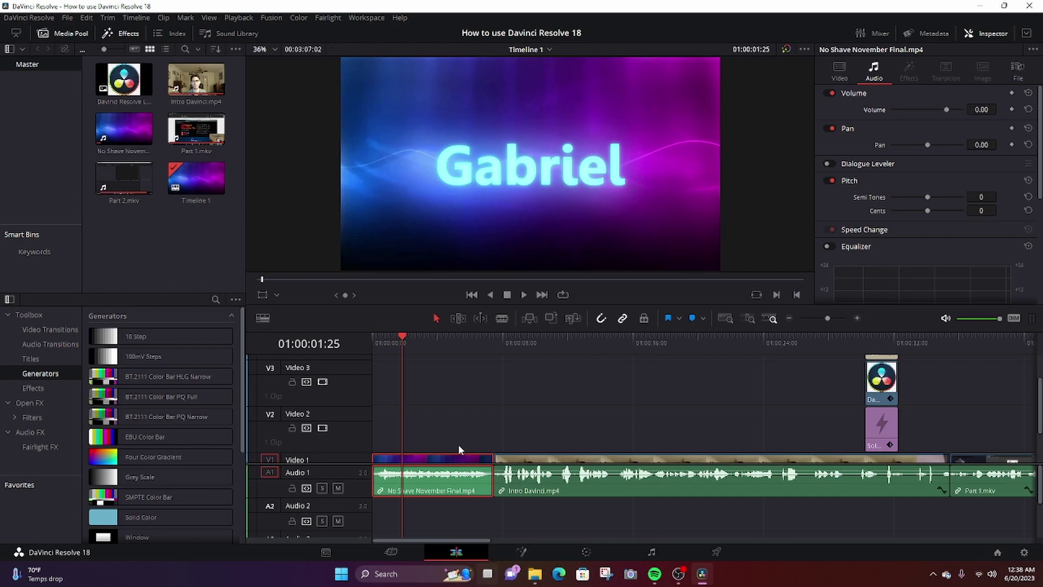
scroll(388, 401, "up", 3)
scroll(388, 395, "down", 5)
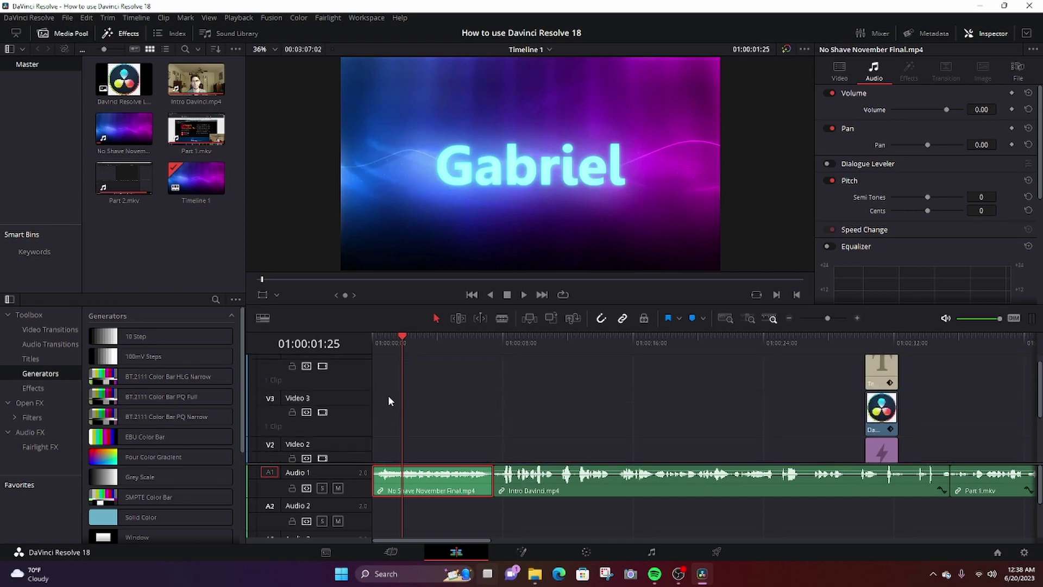
scroll(326, 448, "up", 3)
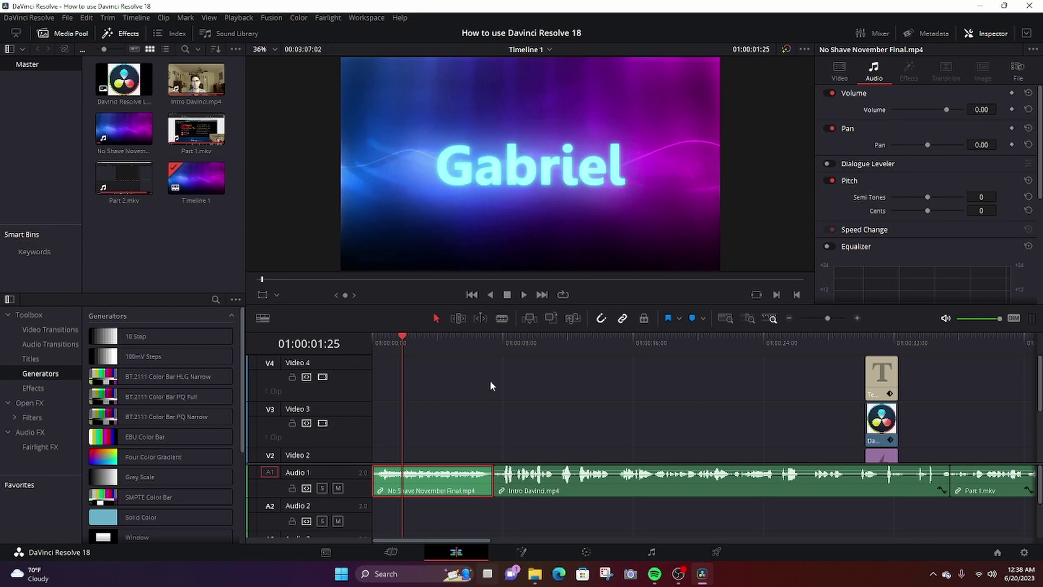
scroll(477, 393, "down", 5)
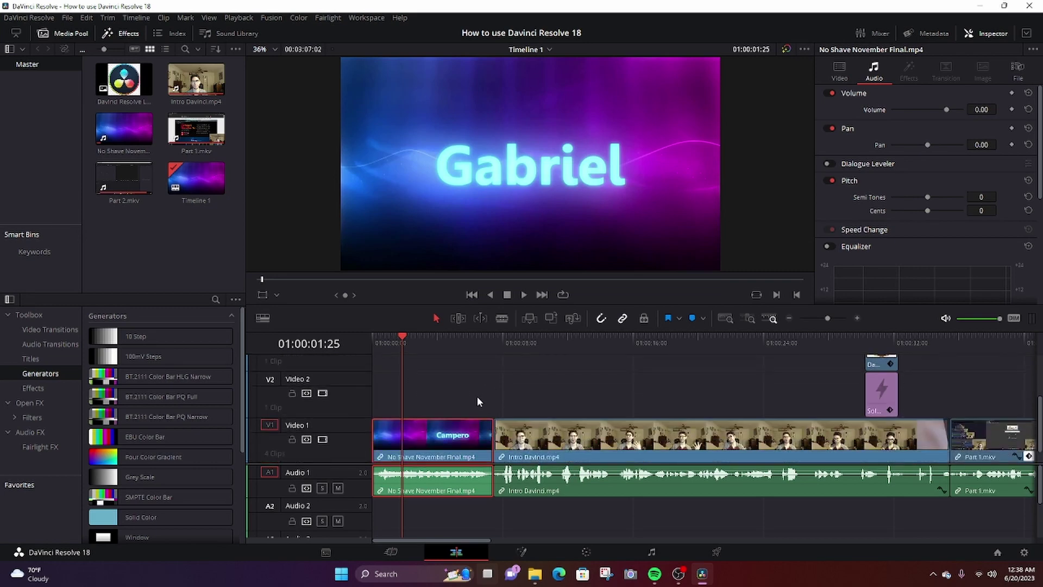
scroll(478, 401, "down", 2)
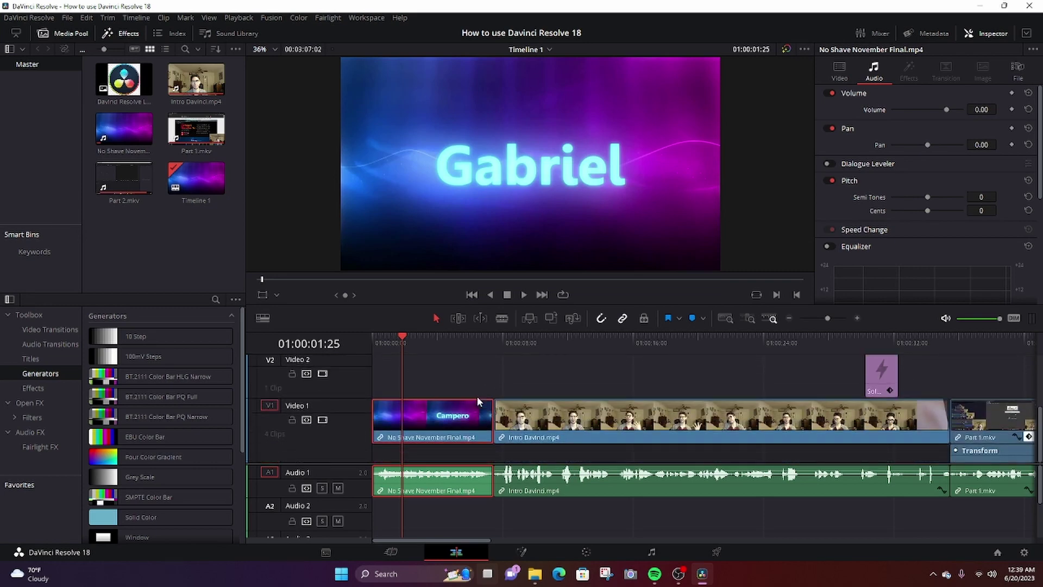
scroll(381, 506, "down", 3)
scroll(381, 507, "up", 3)
left_click(496, 416)
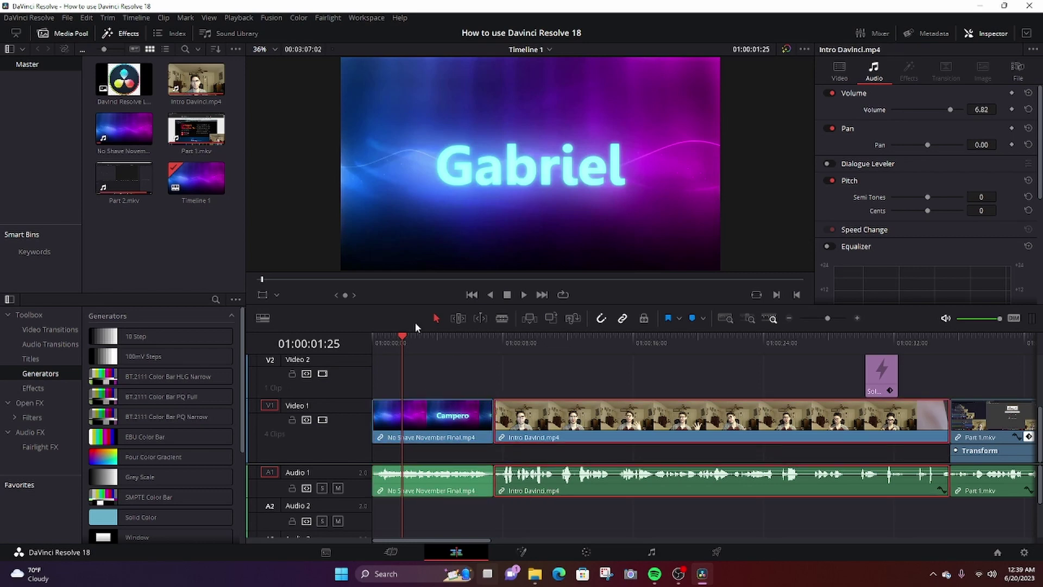
left_click_drag(402, 337, 737, 337)
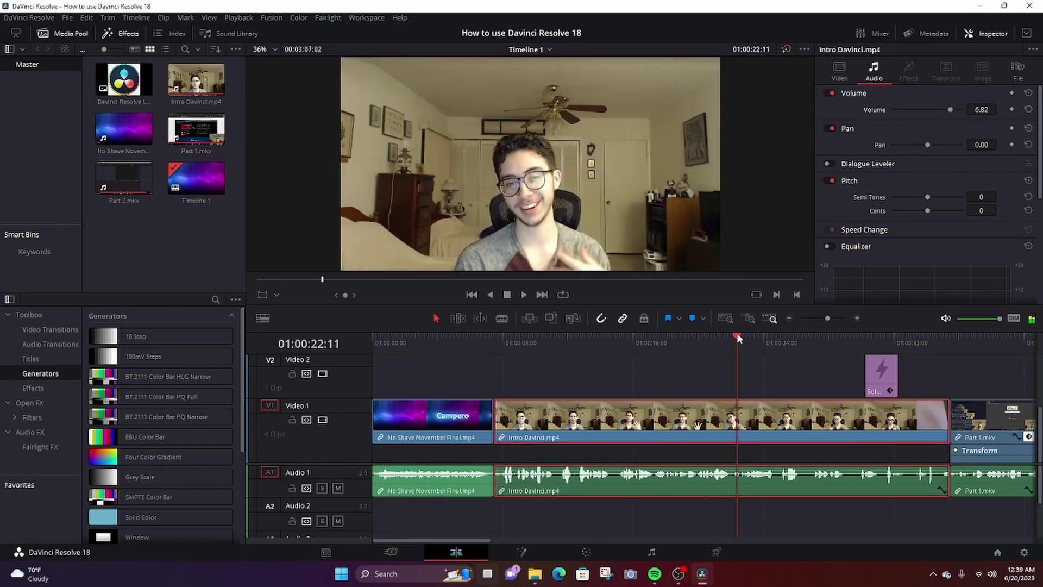
left_click(789, 320)
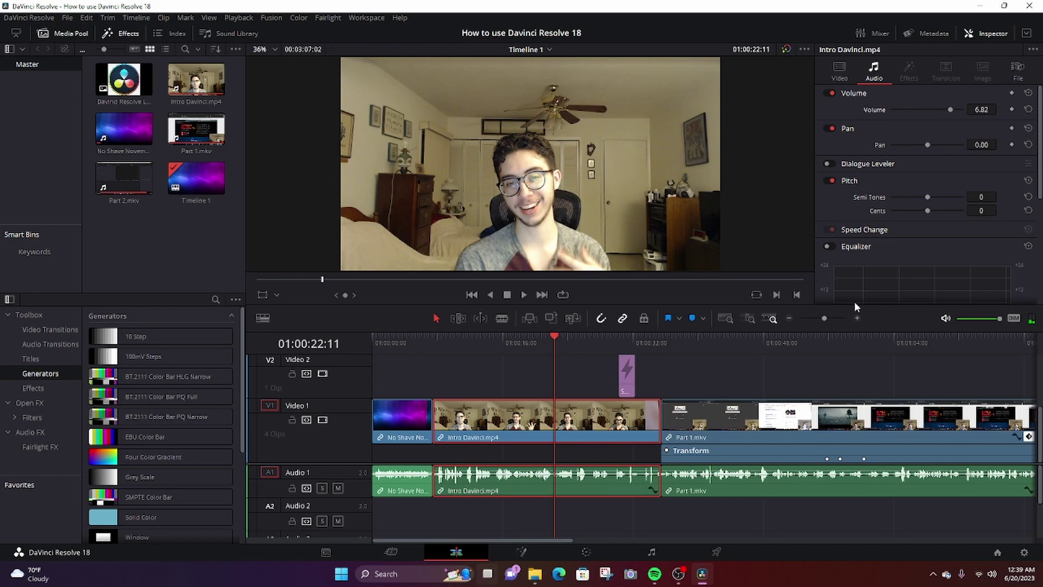
left_click(788, 320)
left_click(788, 320)
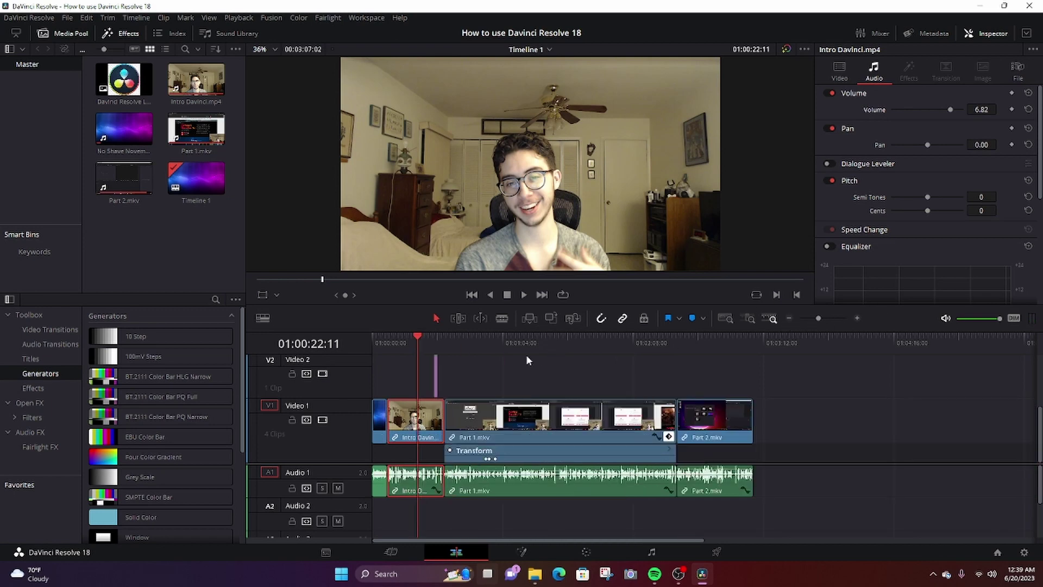
left_click_drag(418, 337, 753, 341)
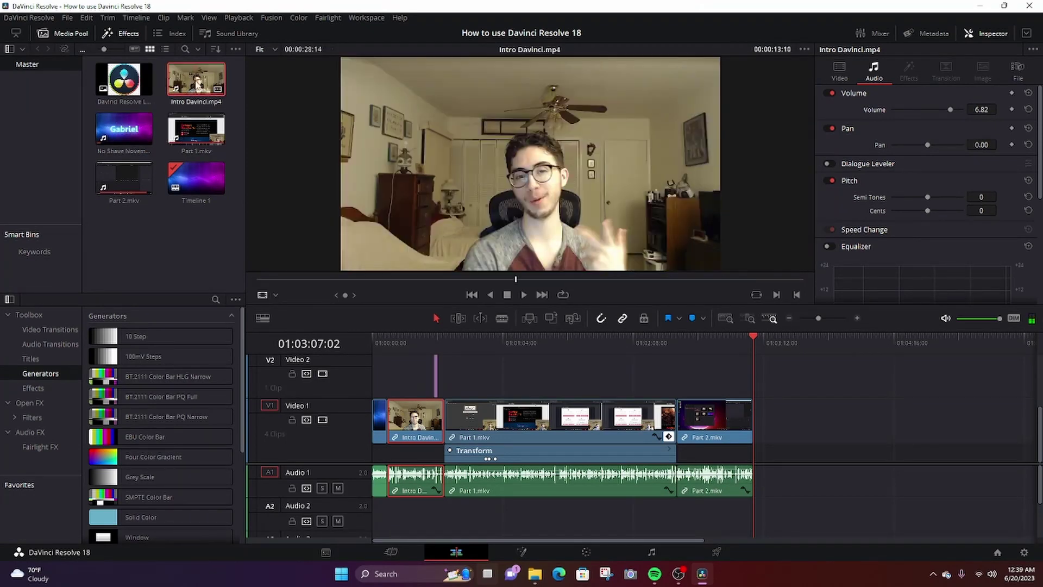
left_click_drag(197, 80, 751, 380)
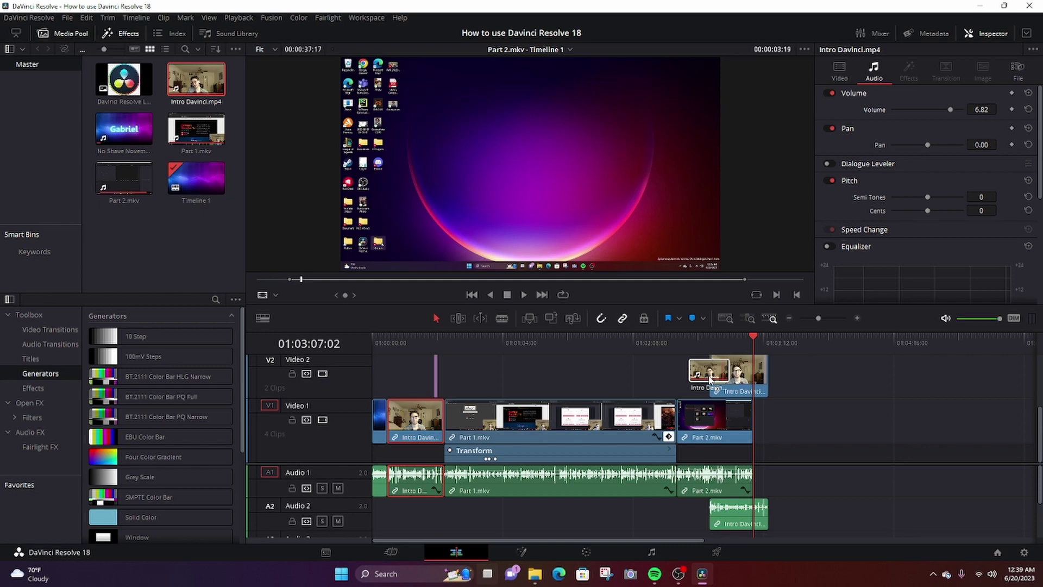
left_click_drag(710, 380, 716, 379)
left_click_drag(751, 338, 689, 336)
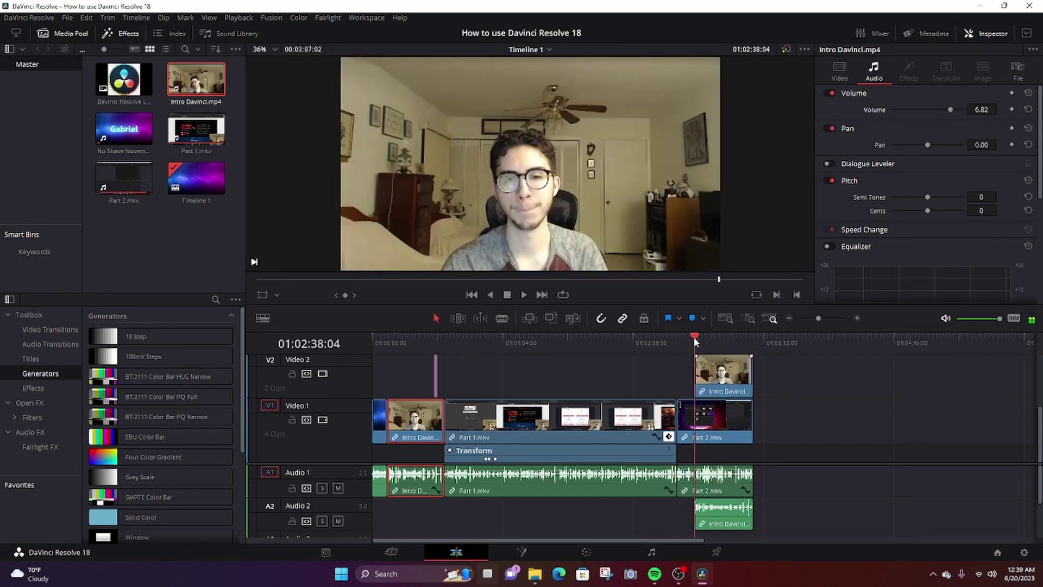
left_click(731, 370)
left_click_drag(732, 370, 788, 424)
right_click(785, 425)
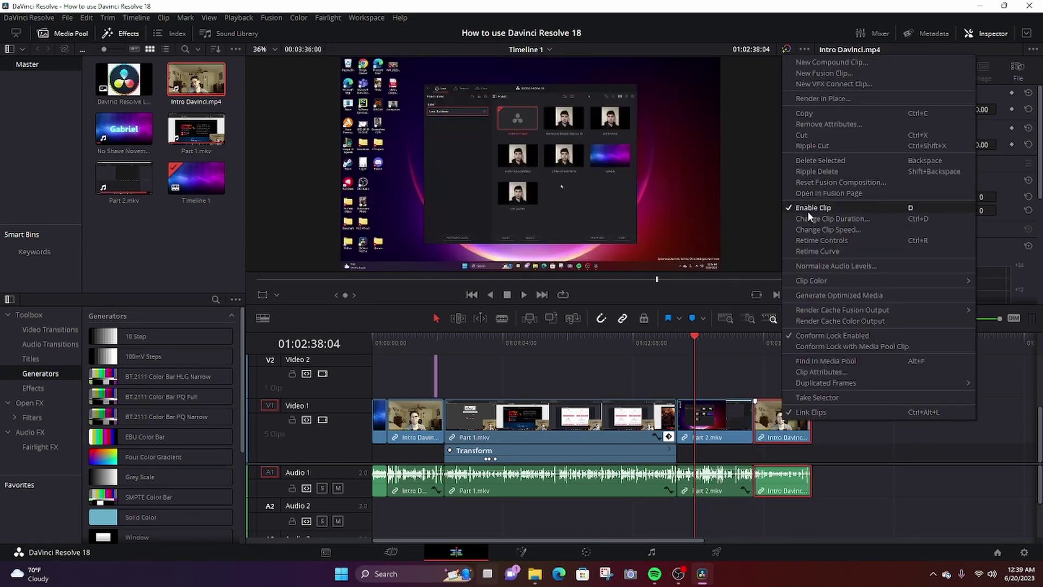
left_click(812, 133)
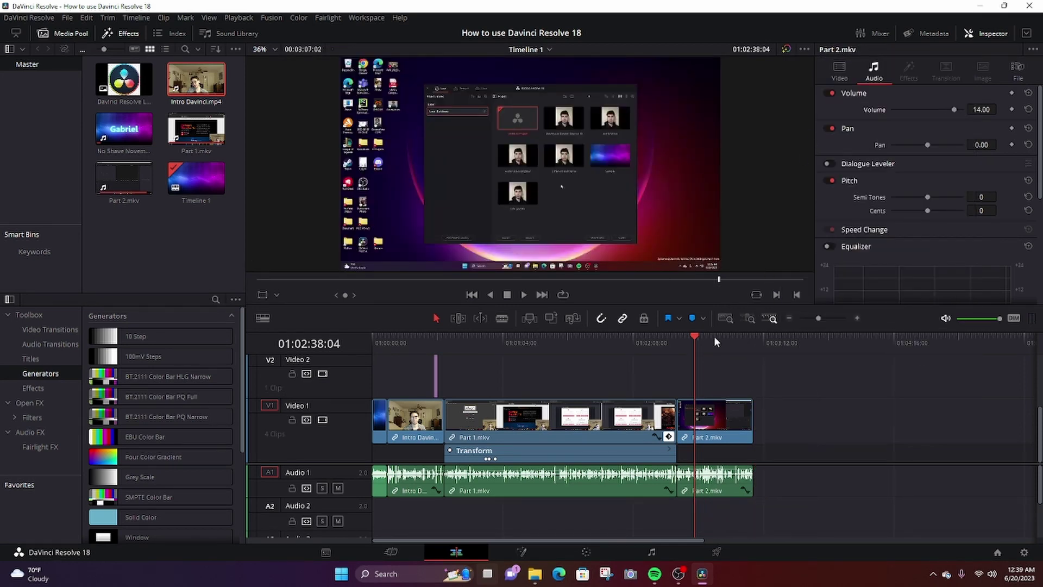
left_click_drag(696, 336, 250, 363)
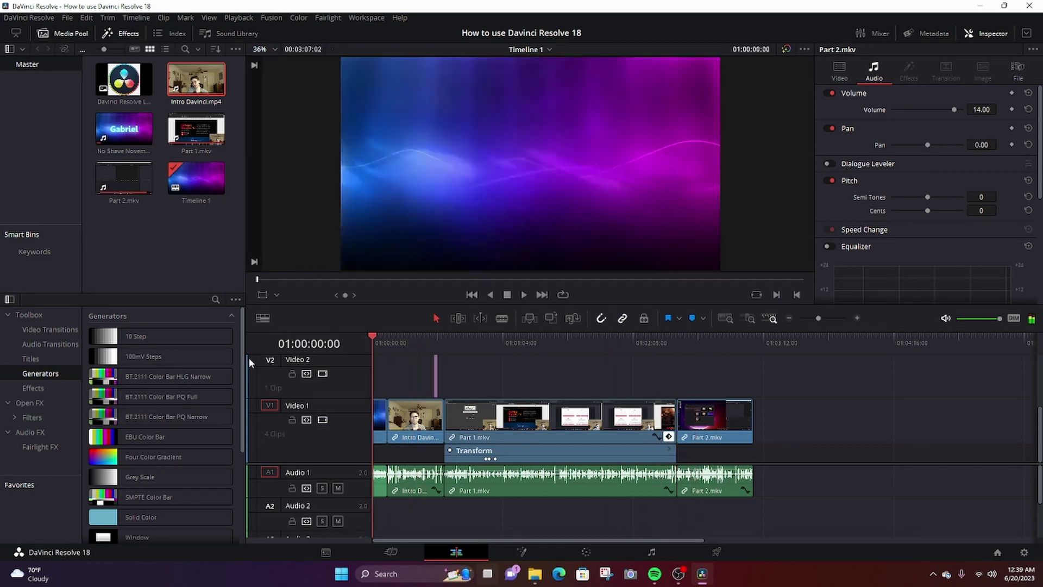
- Zoom the timeline and move the playhead to 01:00:30:08 where the title overlay appears
left_click(790, 320)
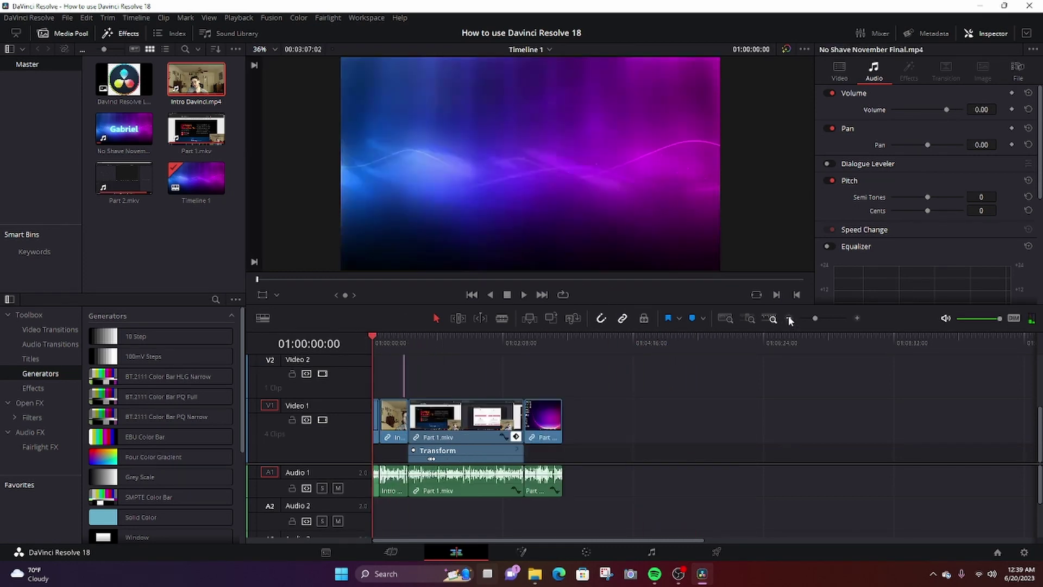
scroll(467, 390, "up", 2)
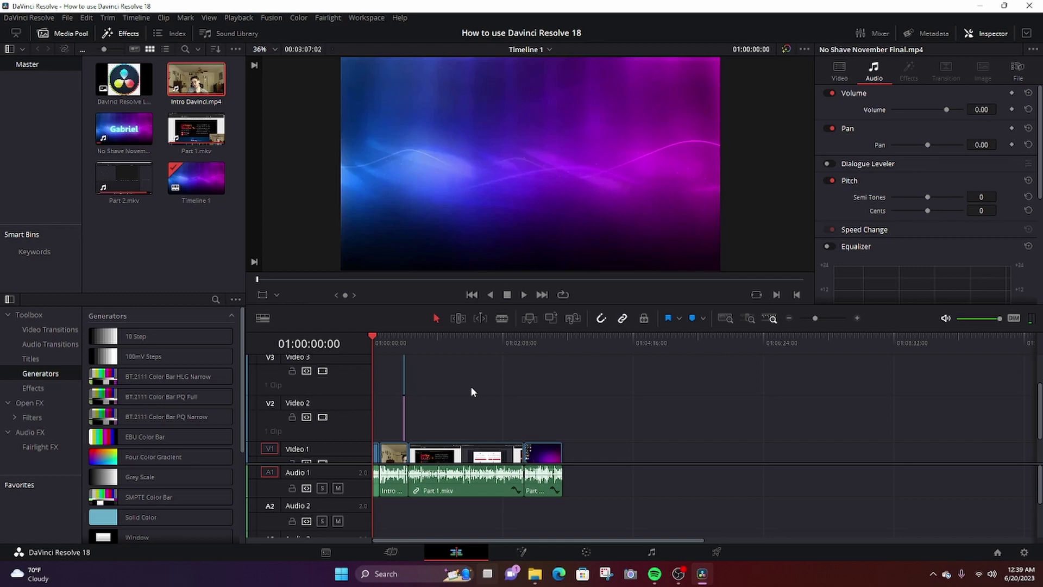
left_click(859, 320)
left_click(859, 320)
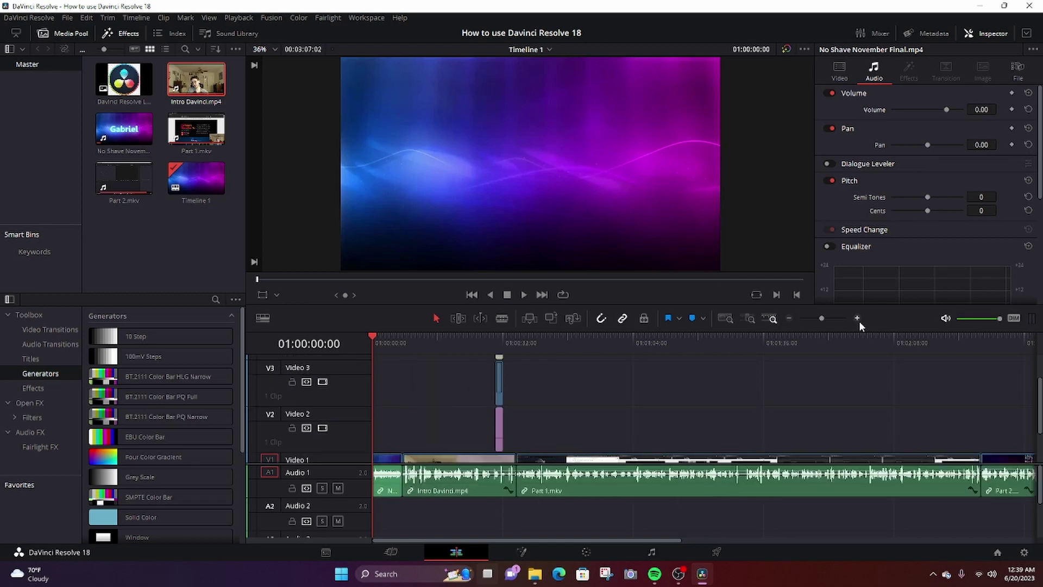
left_click(857, 319)
left_click(857, 319)
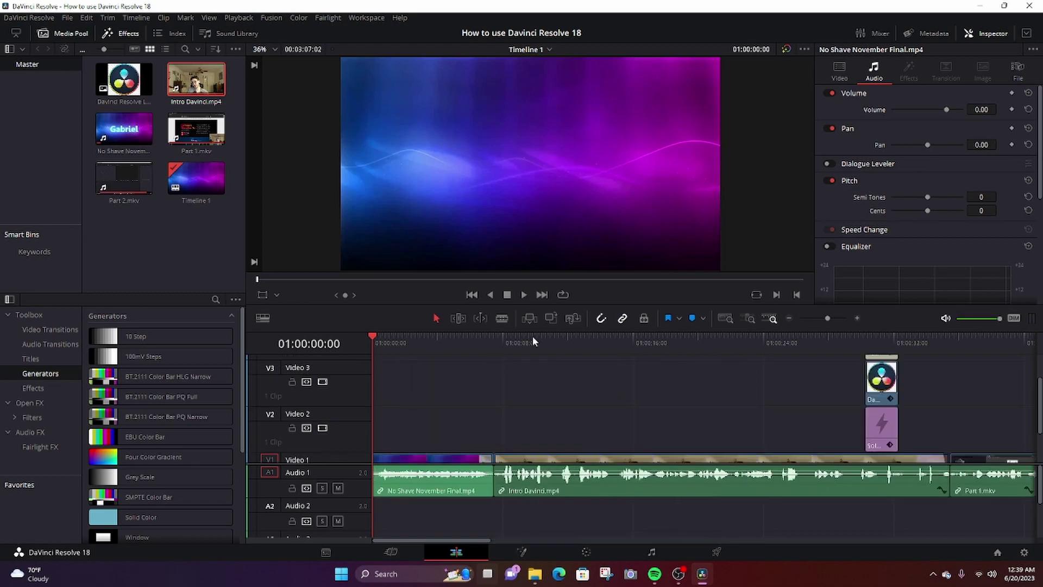
left_click_drag(373, 333, 820, 364)
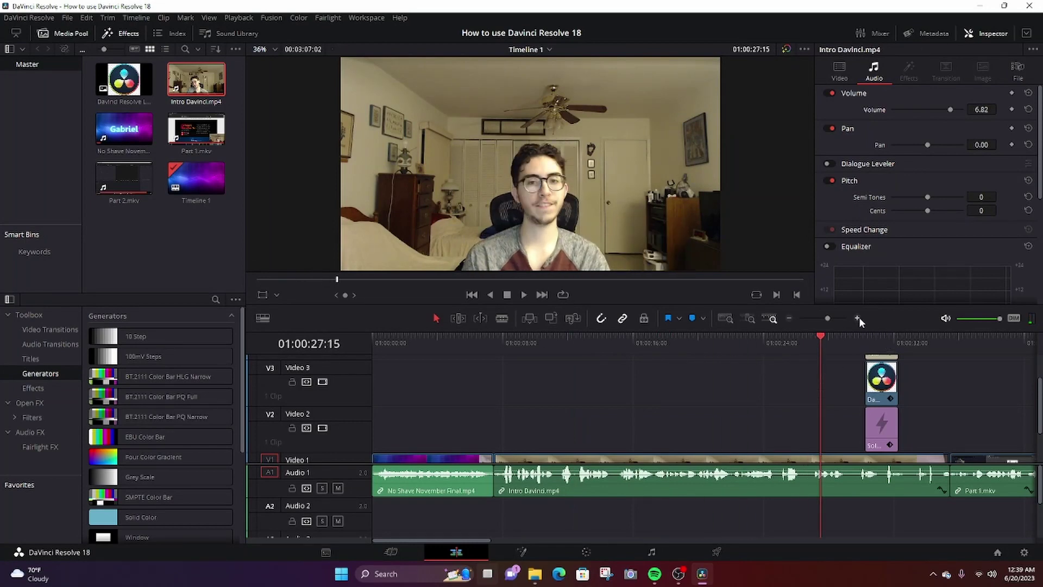
scroll(842, 409, "up", 2)
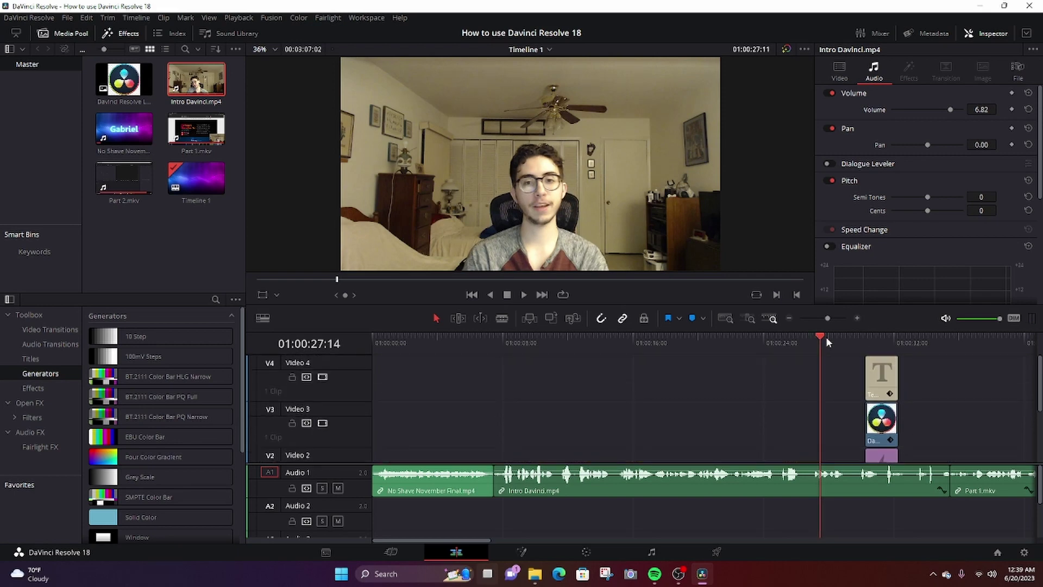
left_click_drag(826, 337, 866, 337)
- Inspect the Text title, Davinci Resolve Logo.png and Solid Color clips in the Inspector
left_click(873, 373)
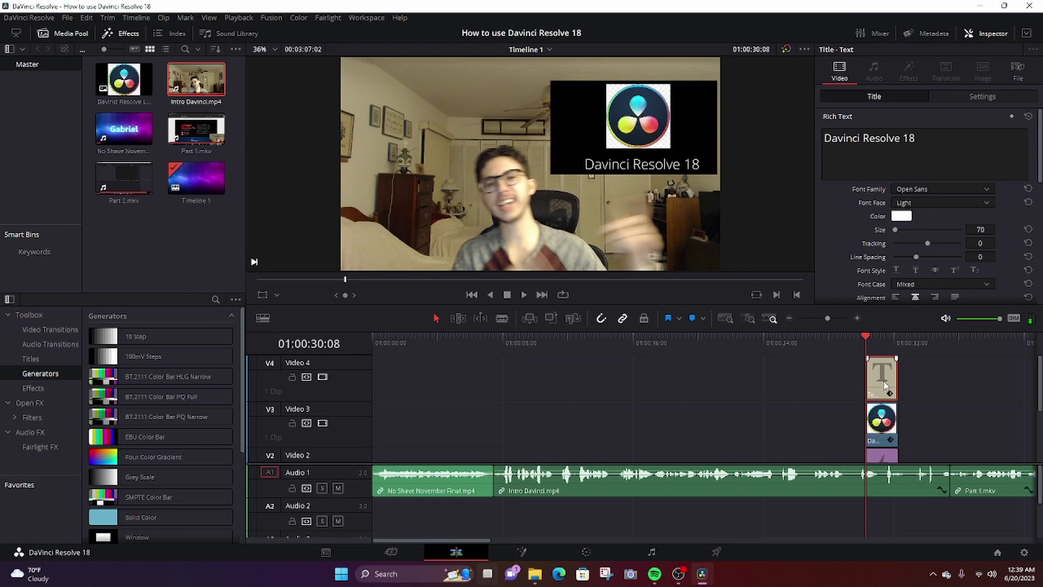
left_click(890, 437)
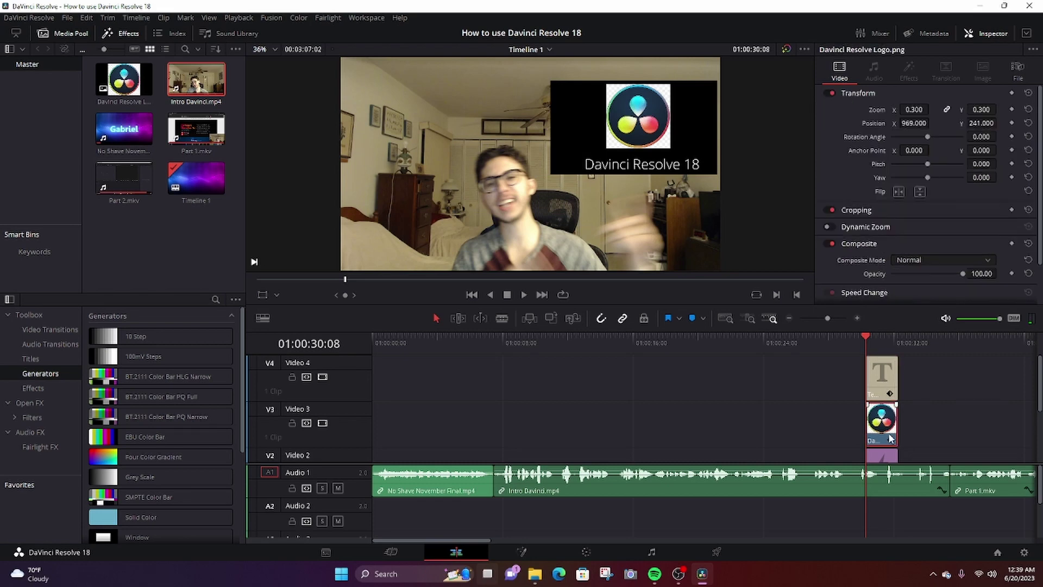
scroll(884, 421, "down", 2)
left_click(877, 436)
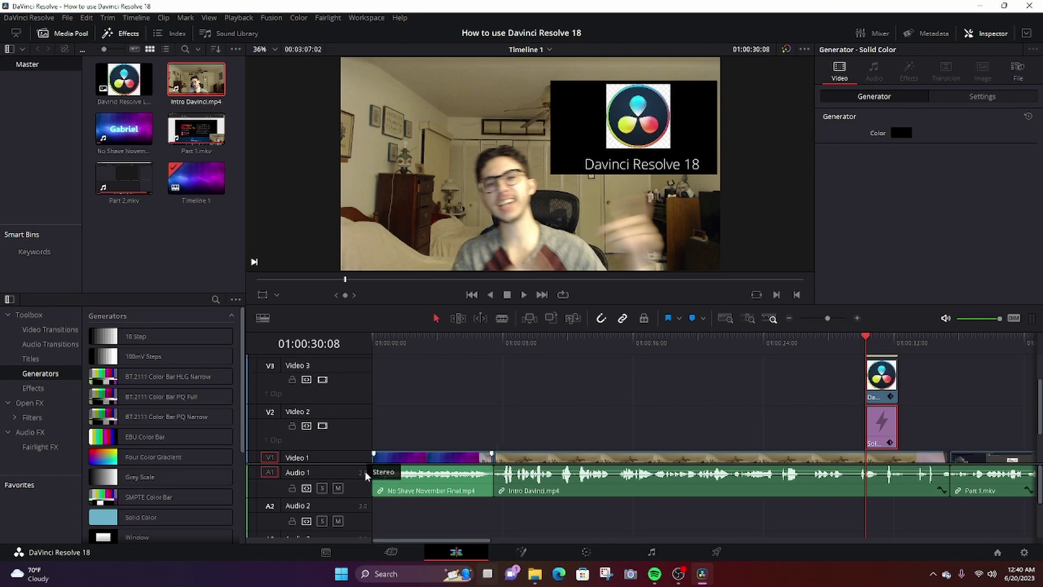
scroll(153, 492, "down", 2)
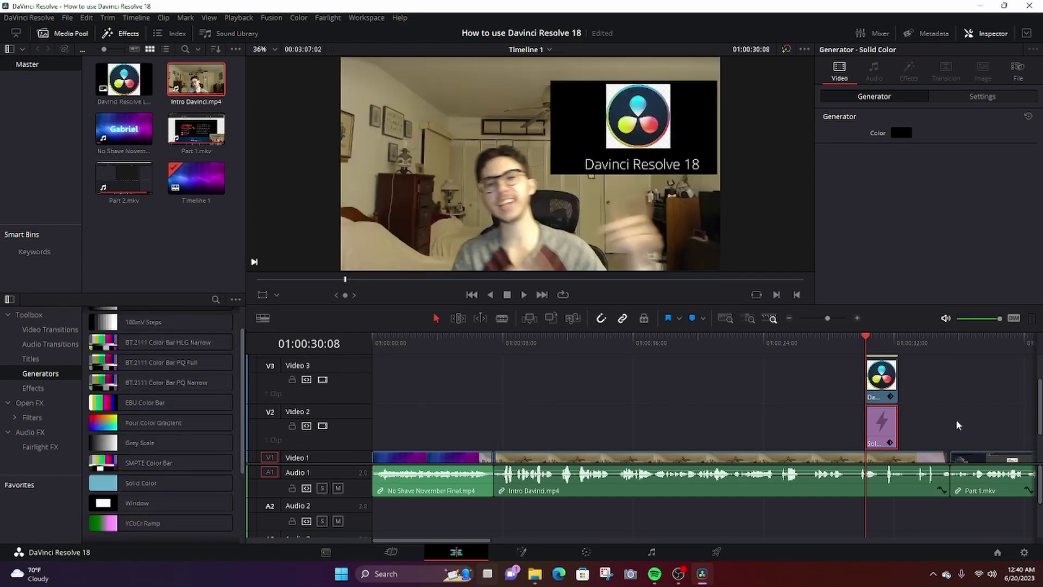
scroll(905, 435, "up", 2)
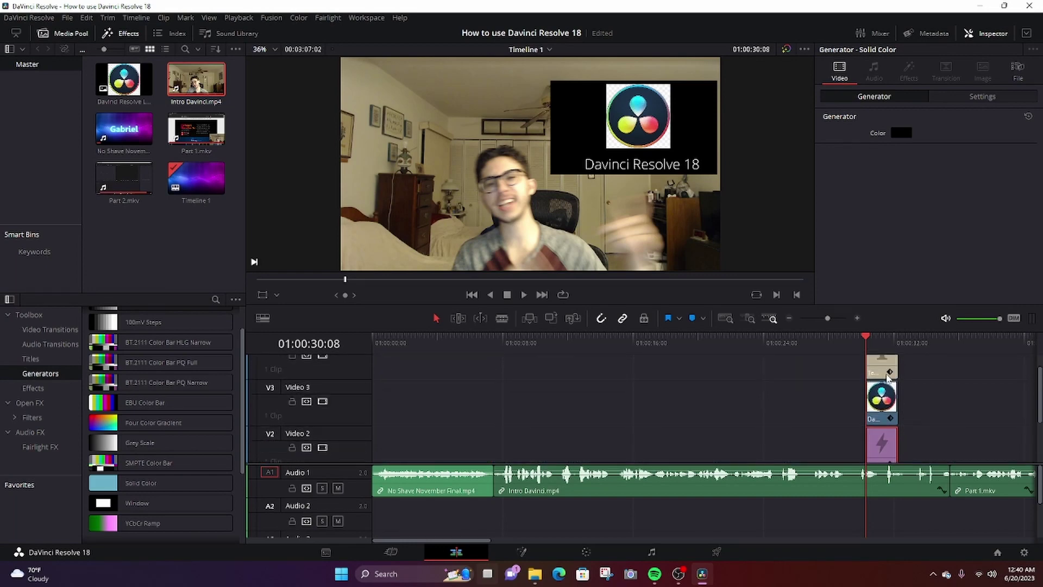
scroll(883, 392, "down", 2)
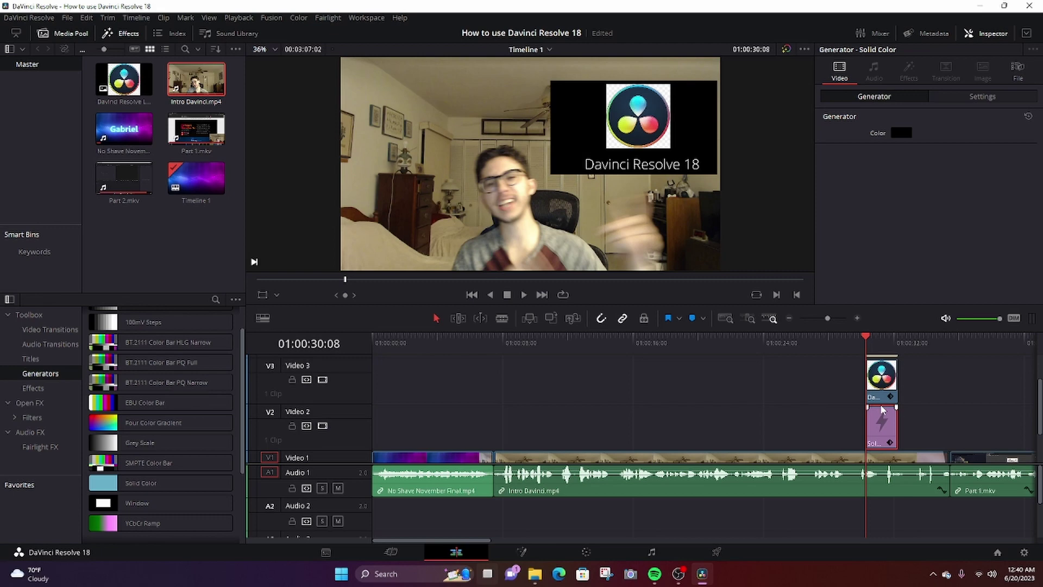
scroll(884, 394, "up", 2)
scroll(886, 399, "down", 1)
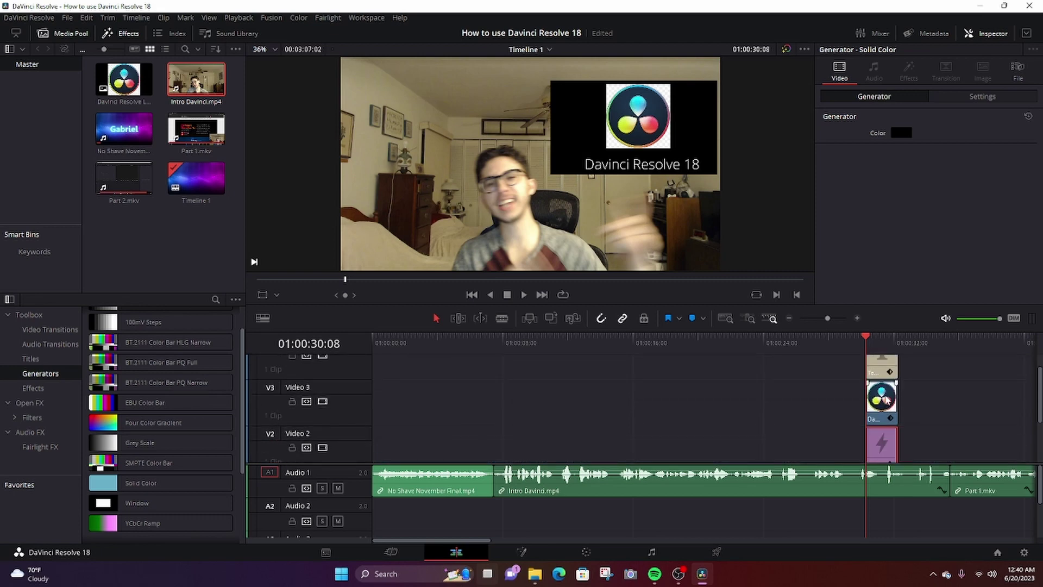
scroll(888, 385, "up", 1)
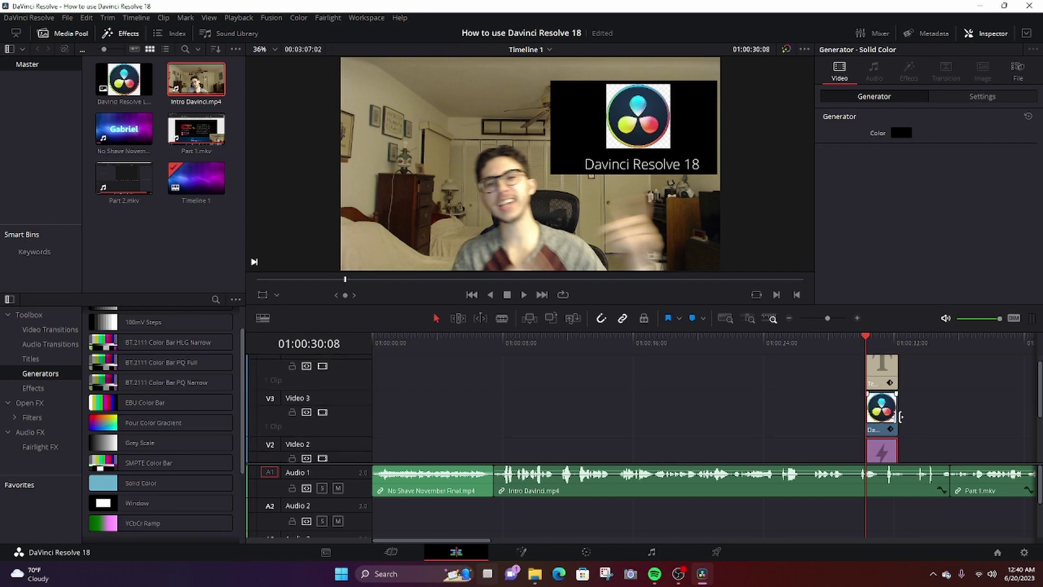
left_click(879, 428)
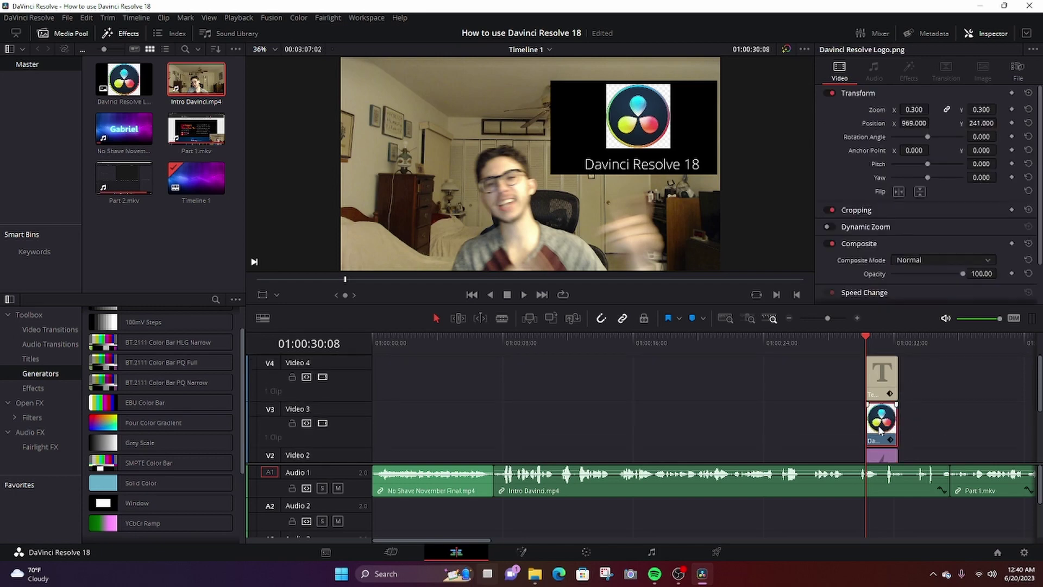
scroll(962, 421, "down", 1)
scroll(884, 419, "down", 3)
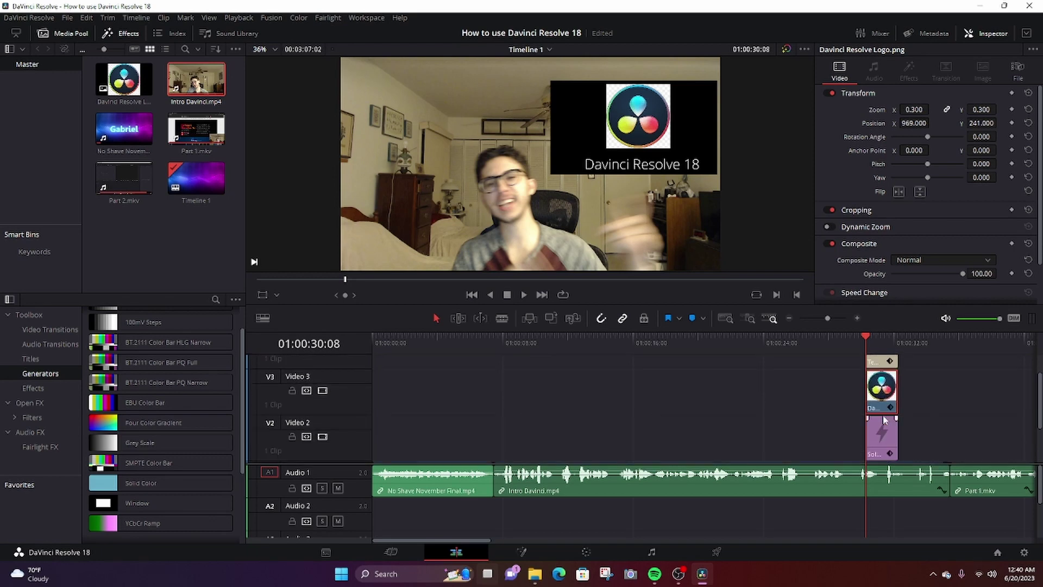
- Zoom and scrub the timeline into Part 1.mkv, parking the playhead near 01:00:56
left_click(789, 318)
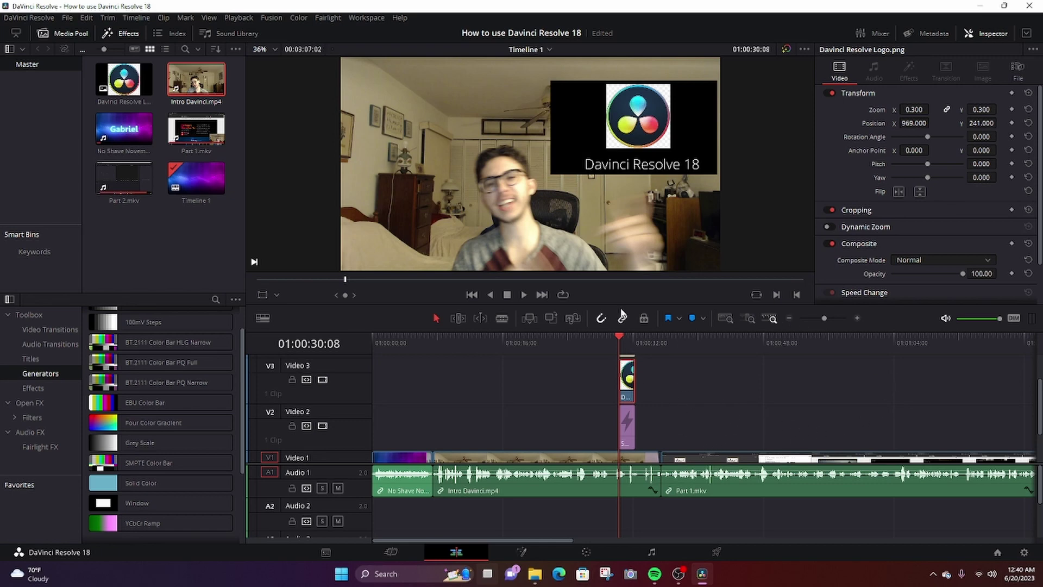
left_click_drag(620, 336, 688, 340)
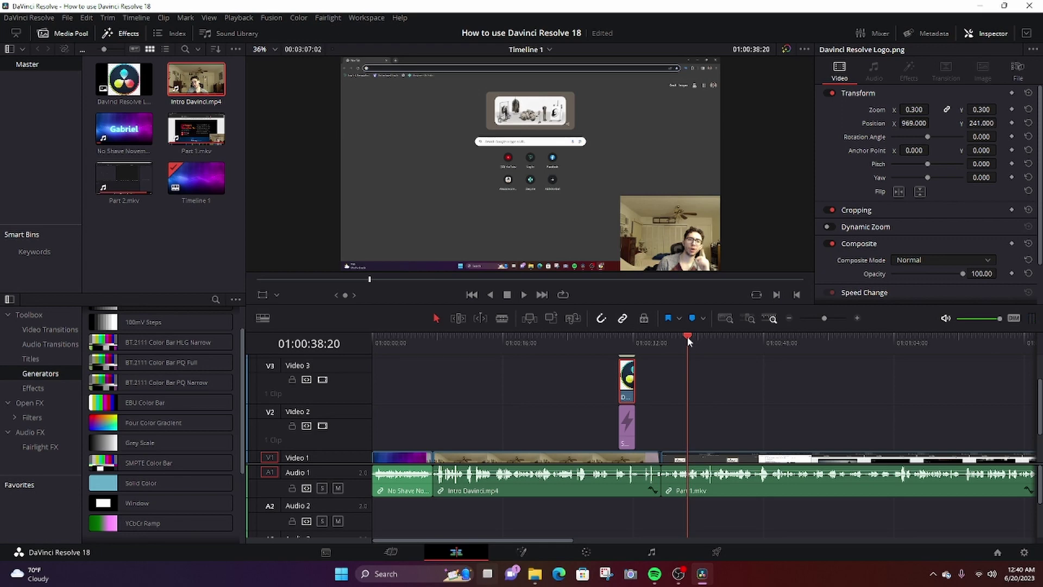
left_click(858, 320)
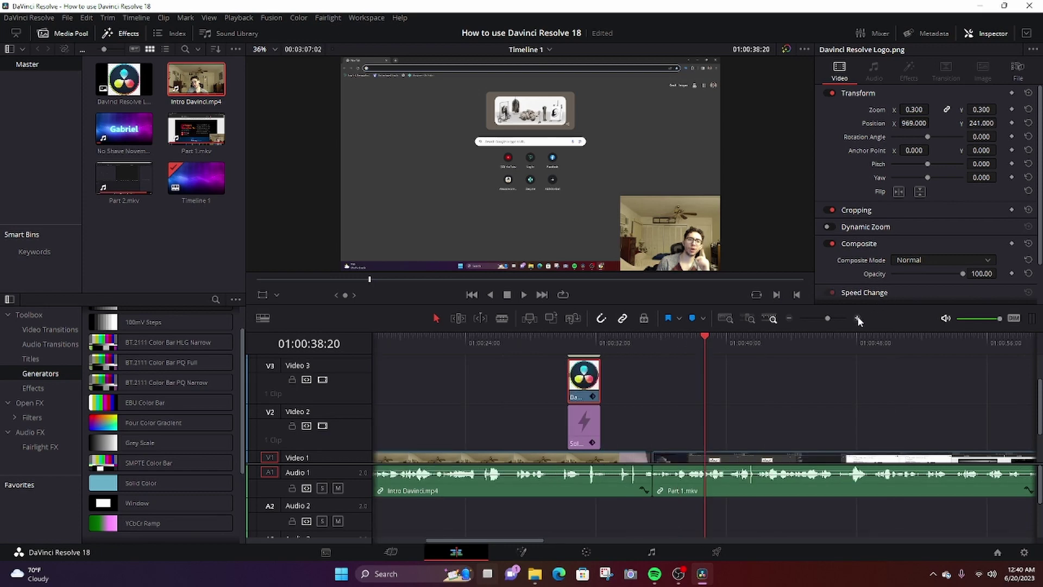
left_click(858, 320)
left_click(859, 320)
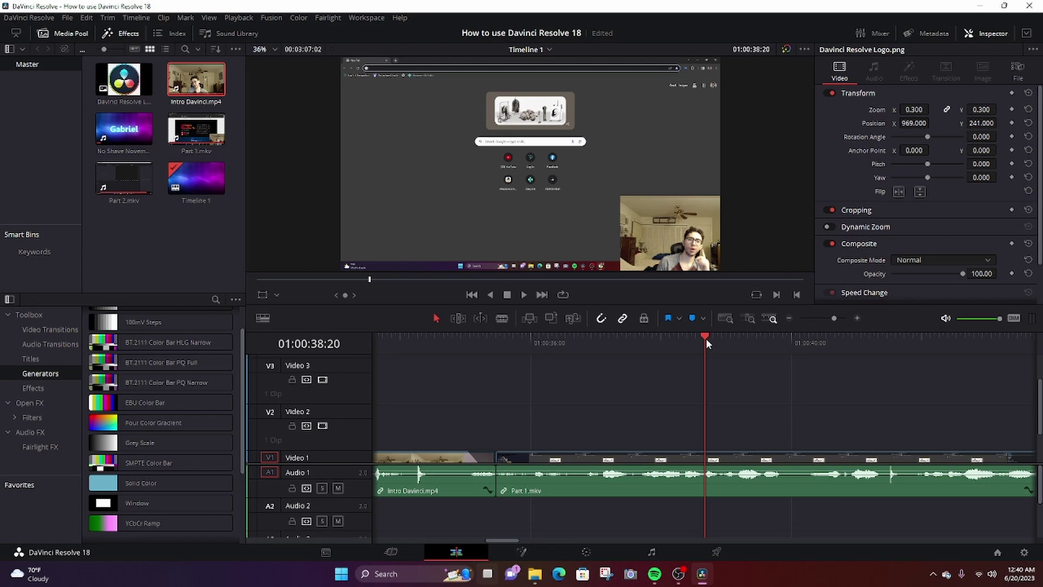
left_click(786, 323)
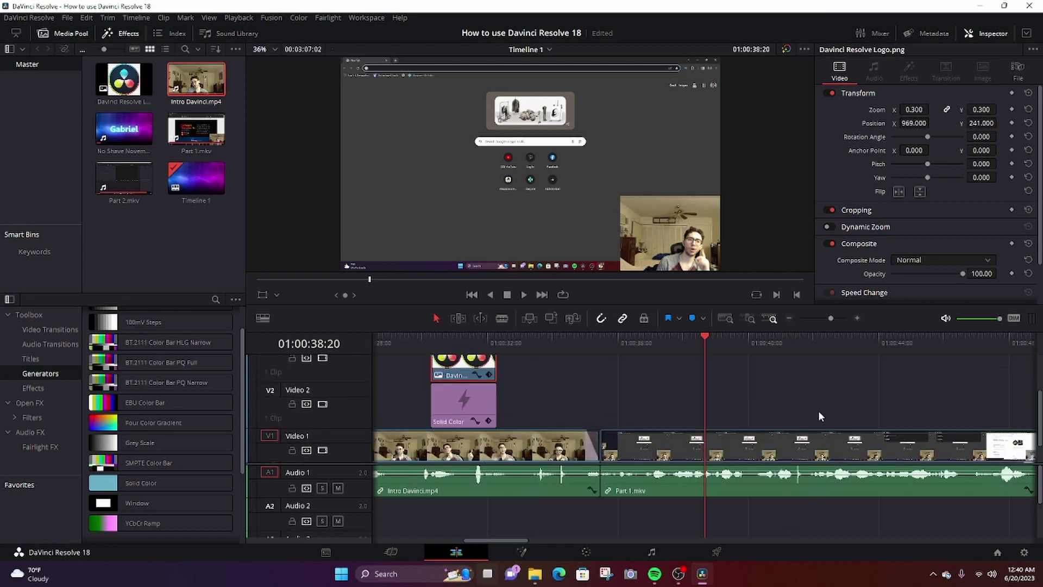
scroll(819, 413, "down", 2)
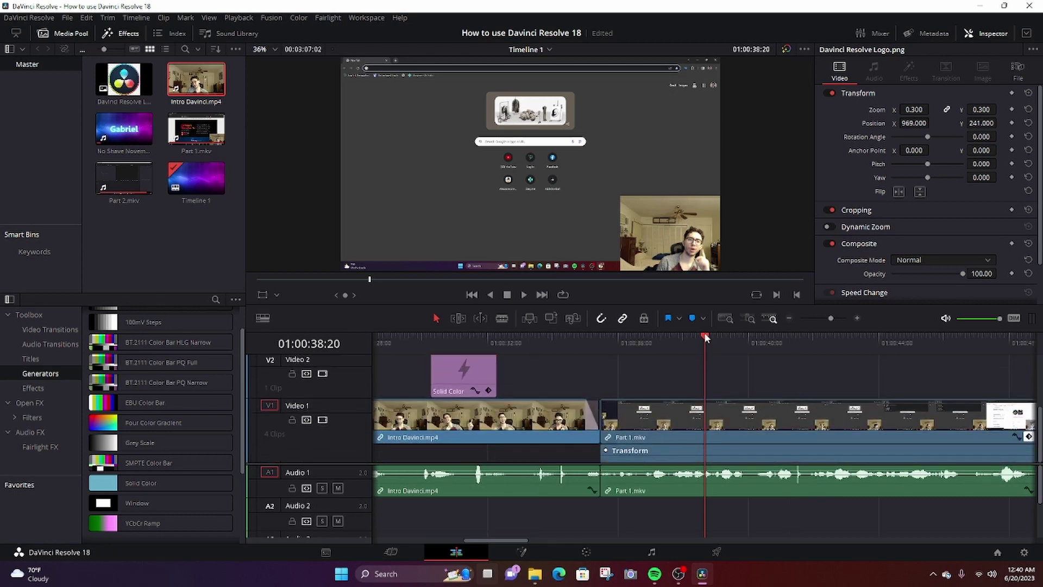
left_click_drag(704, 336, 925, 336)
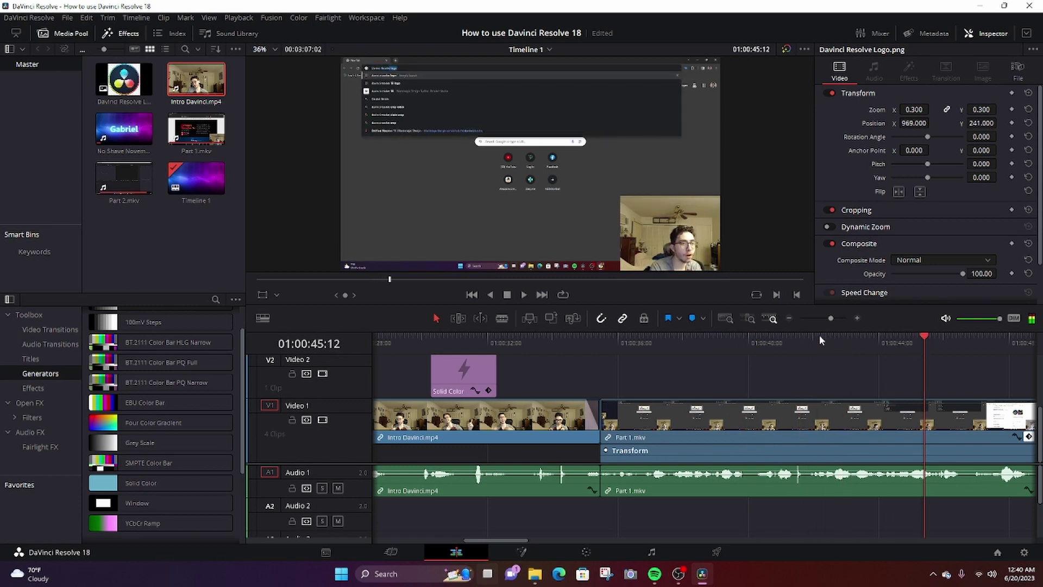
left_click(790, 320)
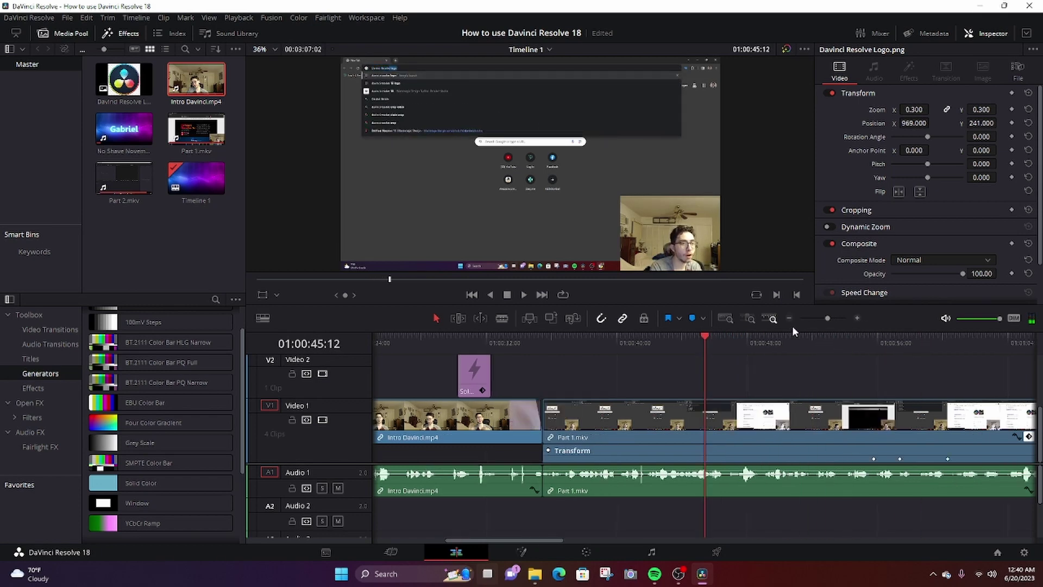
left_click_drag(706, 335, 874, 333)
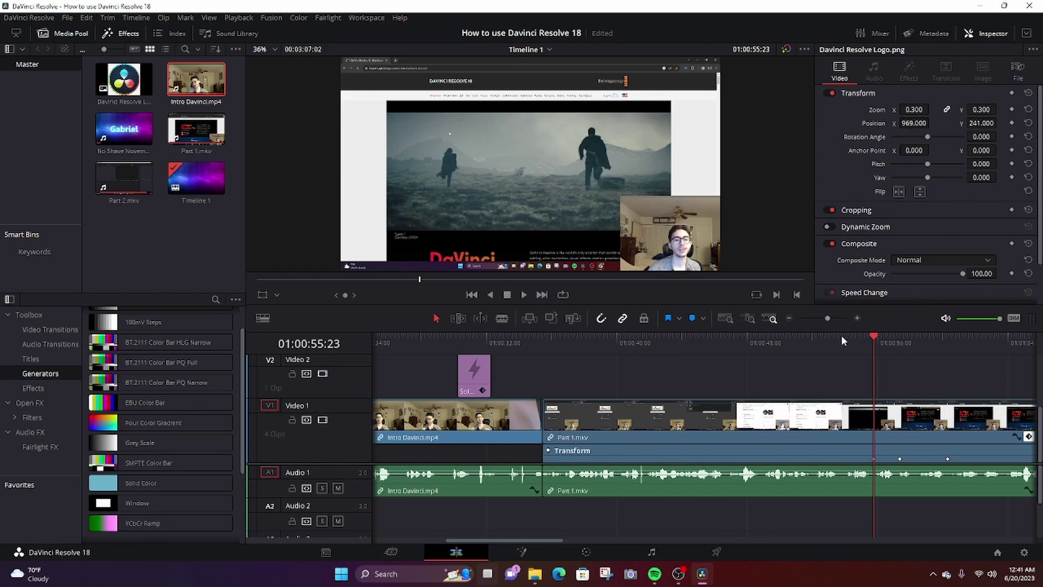
scroll(975, 478, "down", 1)
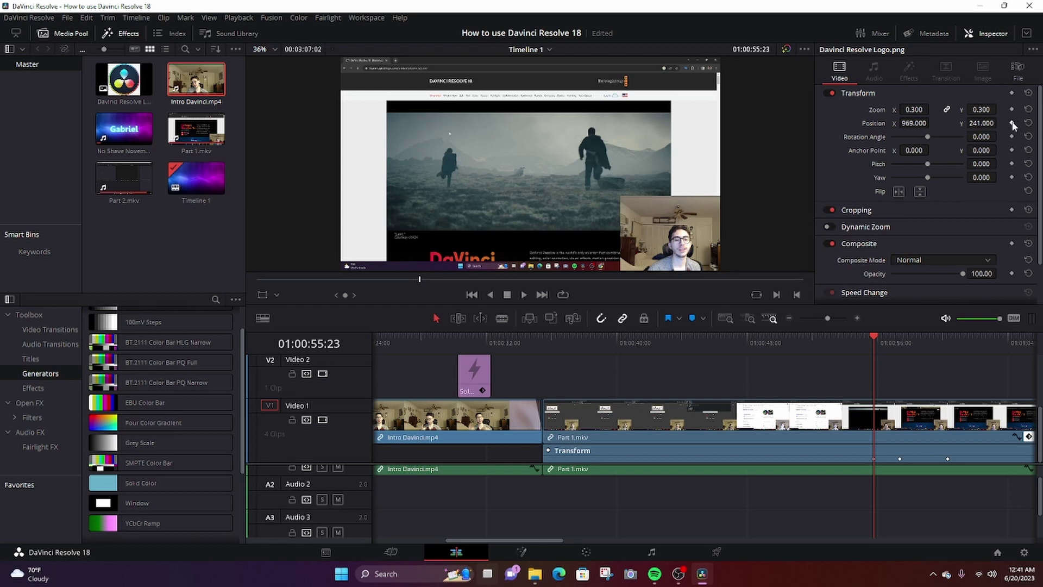
mouse_move(873, 335)
left_mouse_down()
mouse_move(906, 333)
mouse_move(875, 338)
left_mouse_up()
scroll(1039, 440, "up", 2)
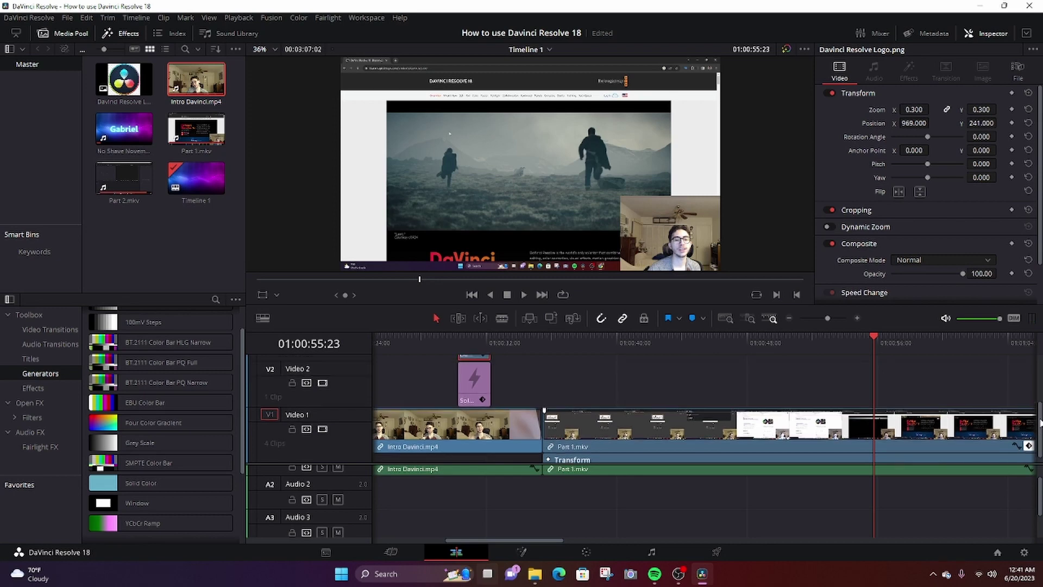
scroll(1039, 462, "down", 2)
scroll(1040, 500, "up", 2)
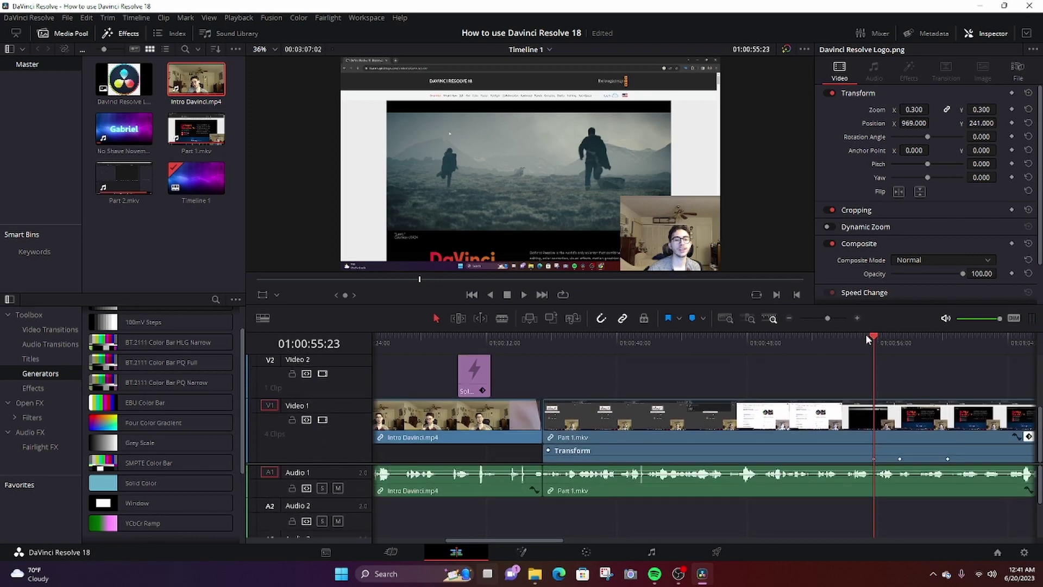
- Preview the screen recording, stopping playback at 01:01:00:09
key("space")
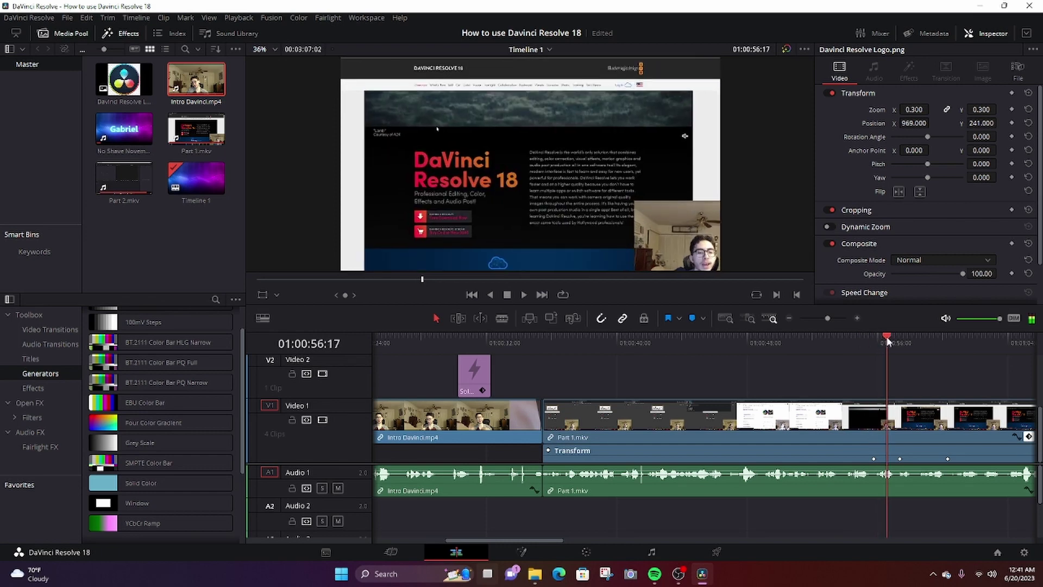
key("space")
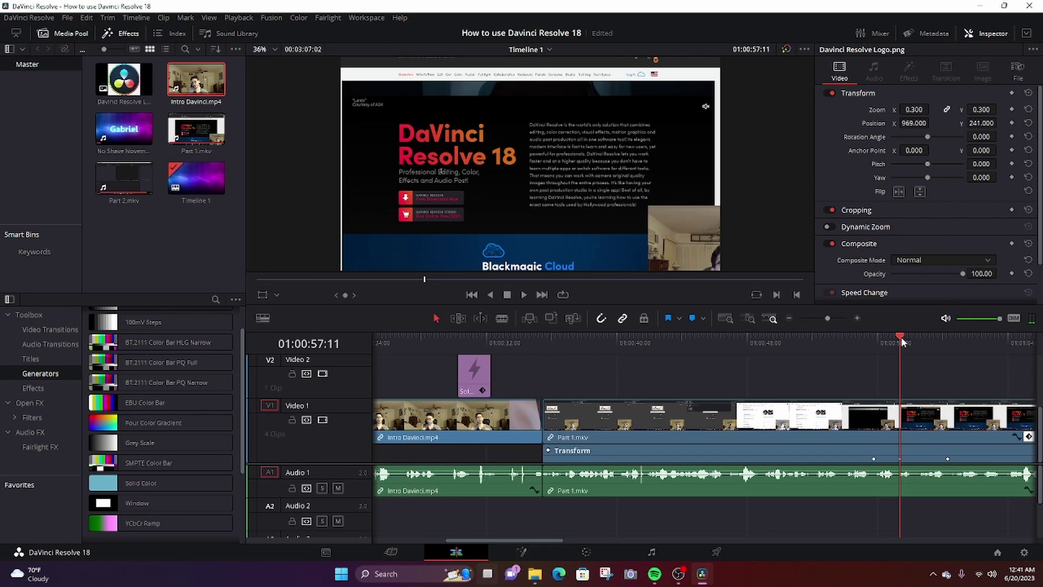
key("space")
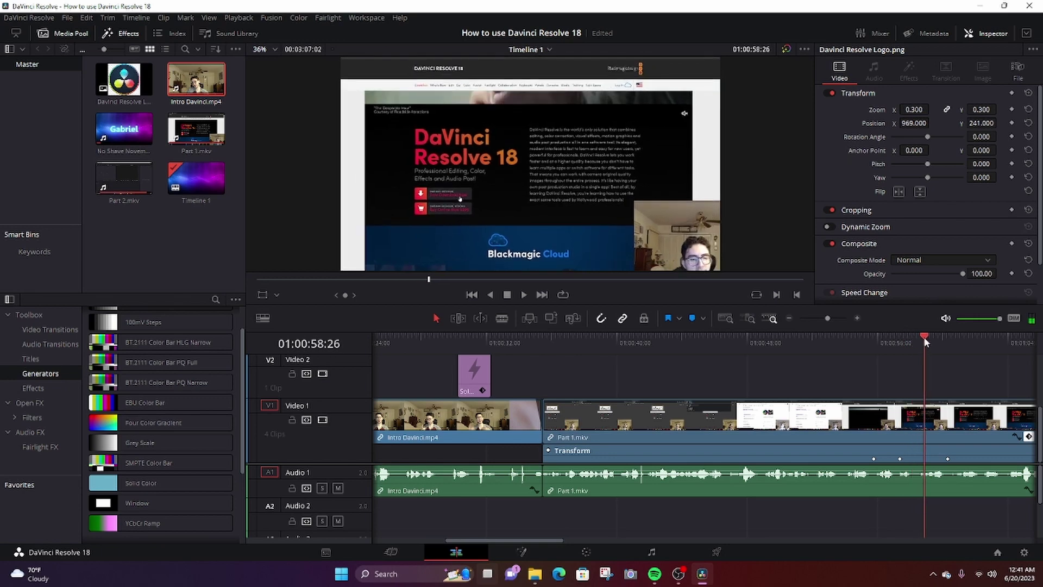
key("space")
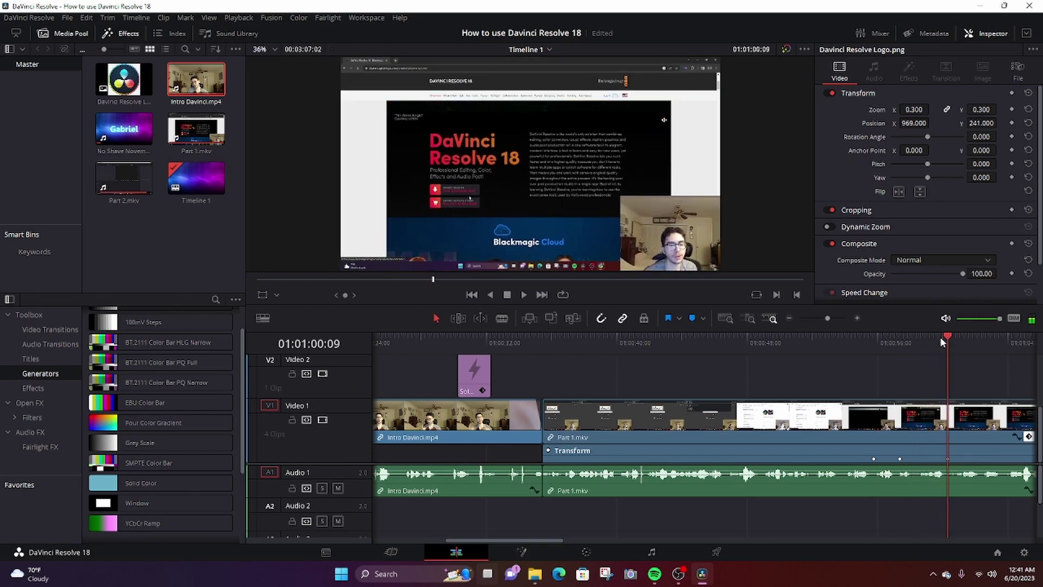
- Zoom out into Part 1.mkv, then browse the Titles and Audio Transitions Cross Fade lists
left_click(791, 319)
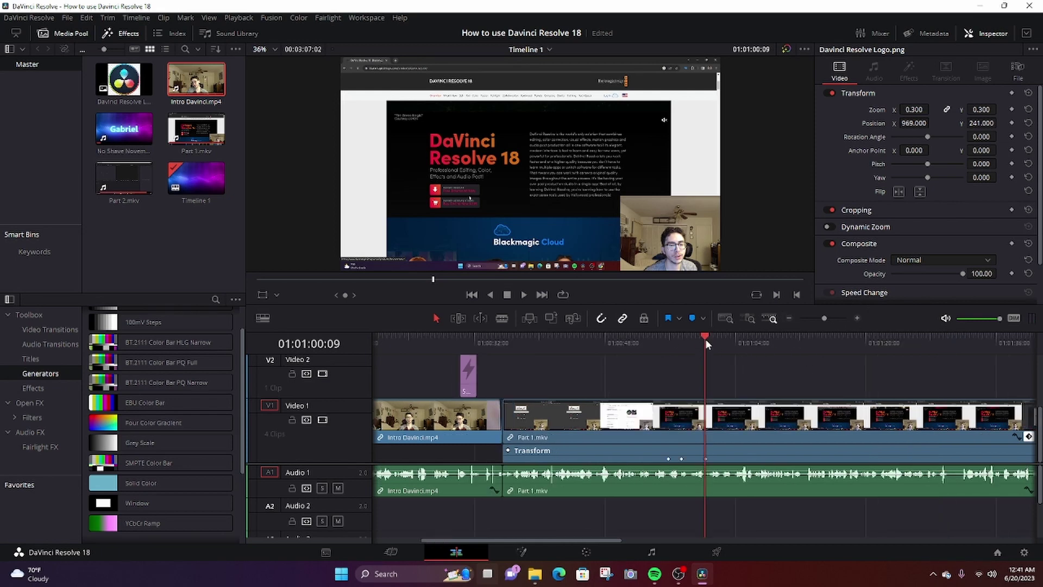
left_click_drag(705, 339, 820, 338)
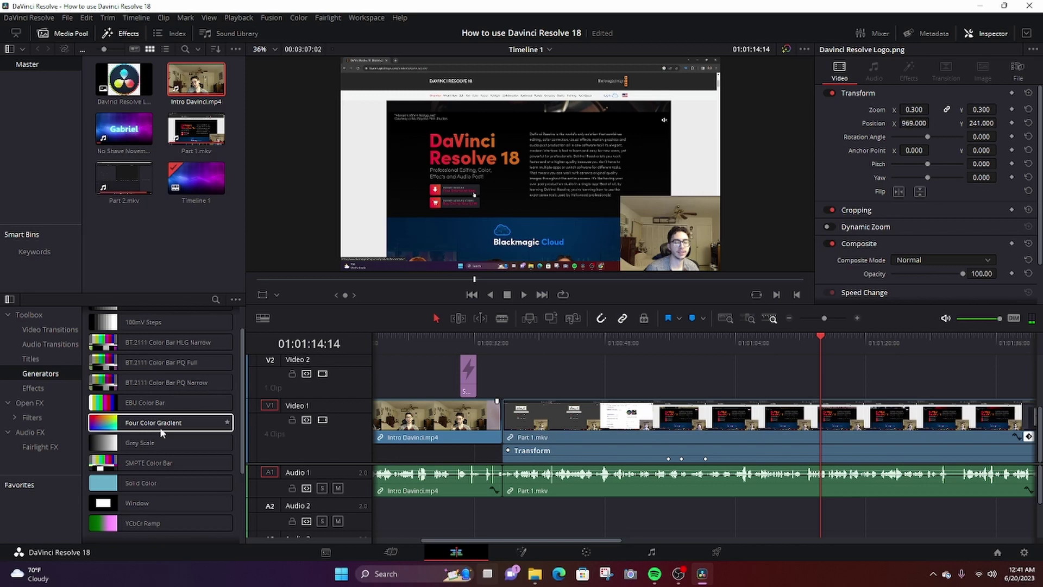
left_click(37, 358)
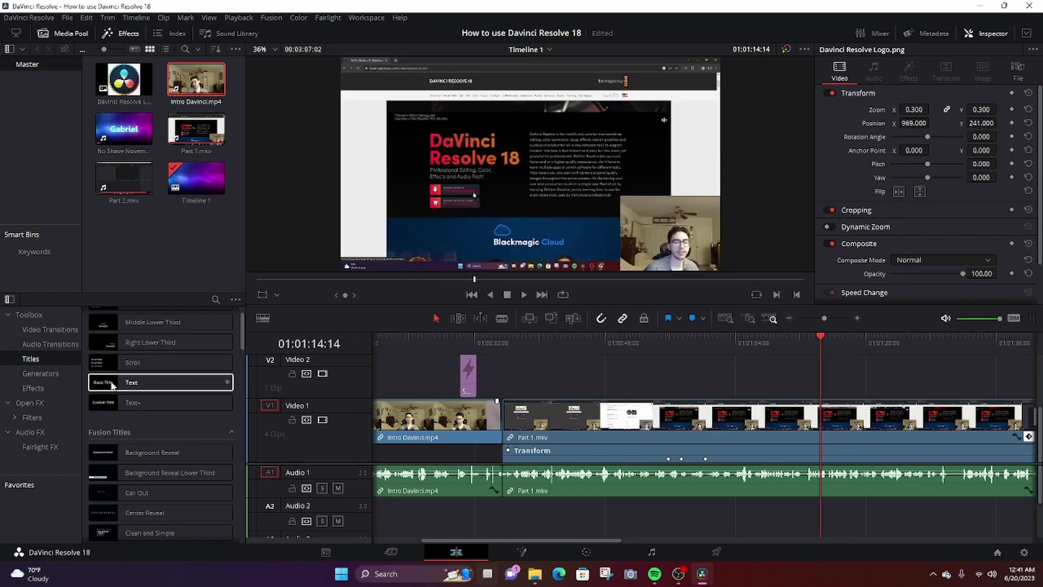
scroll(144, 375, "up", 1)
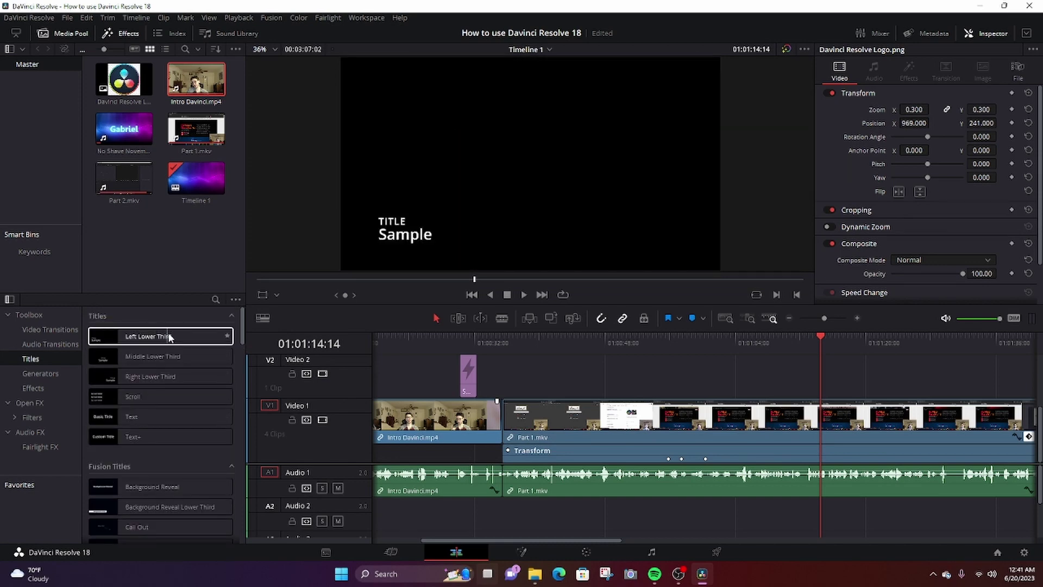
left_click(51, 344)
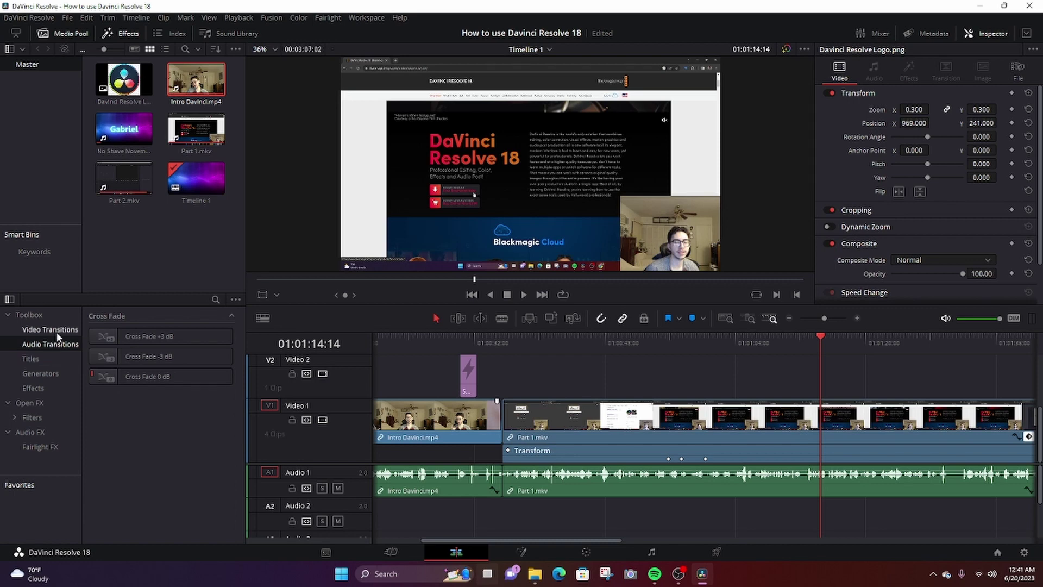
- Browse the Video Transitions list, select Part 1.mkv and scrub to around 01:01:18
left_click(57, 330)
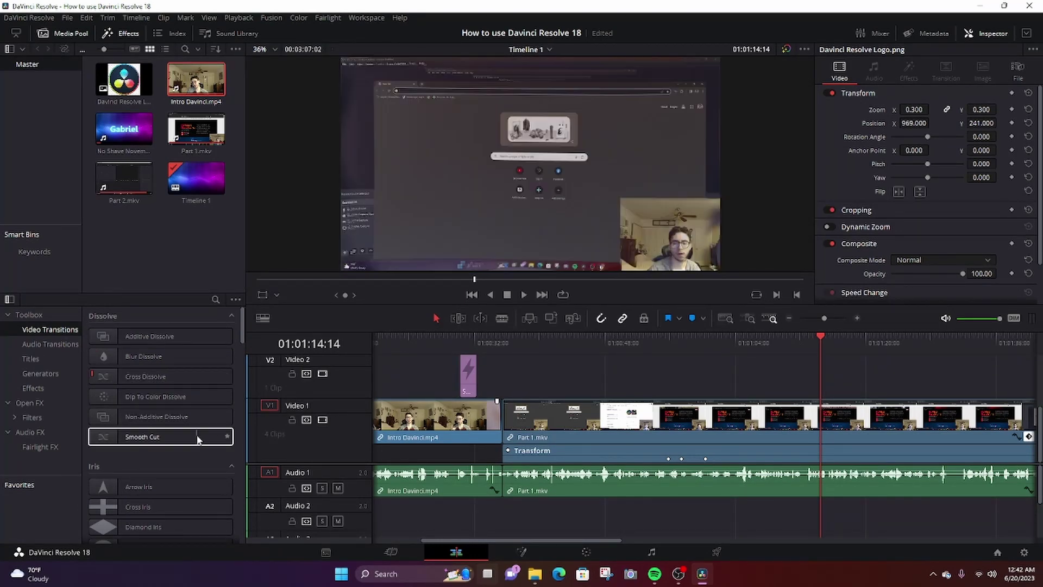
scroll(198, 439, "down", 8)
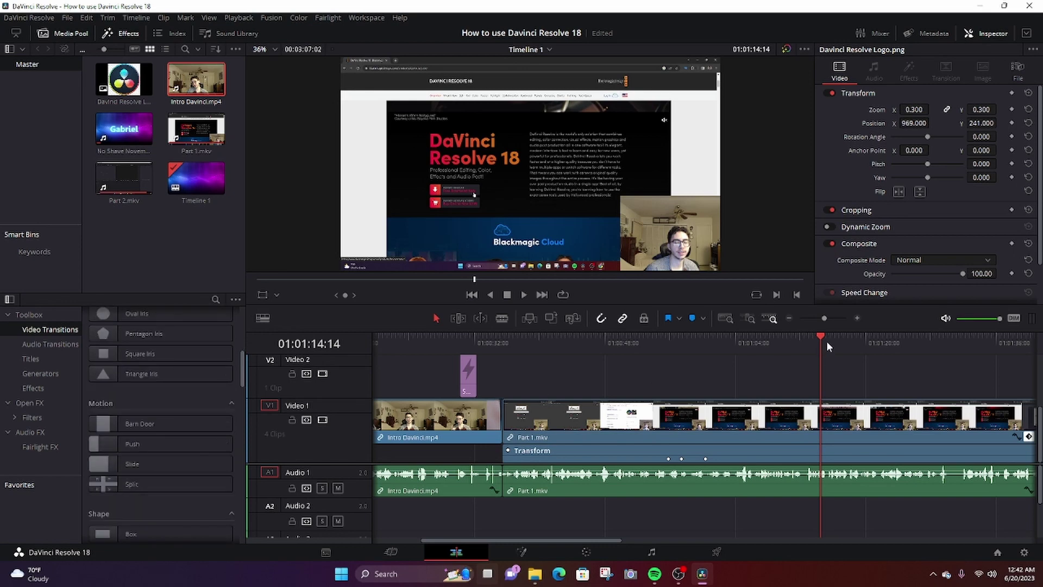
left_click(864, 382)
left_click_drag(821, 338, 904, 336)
mouse_move(194, 346)
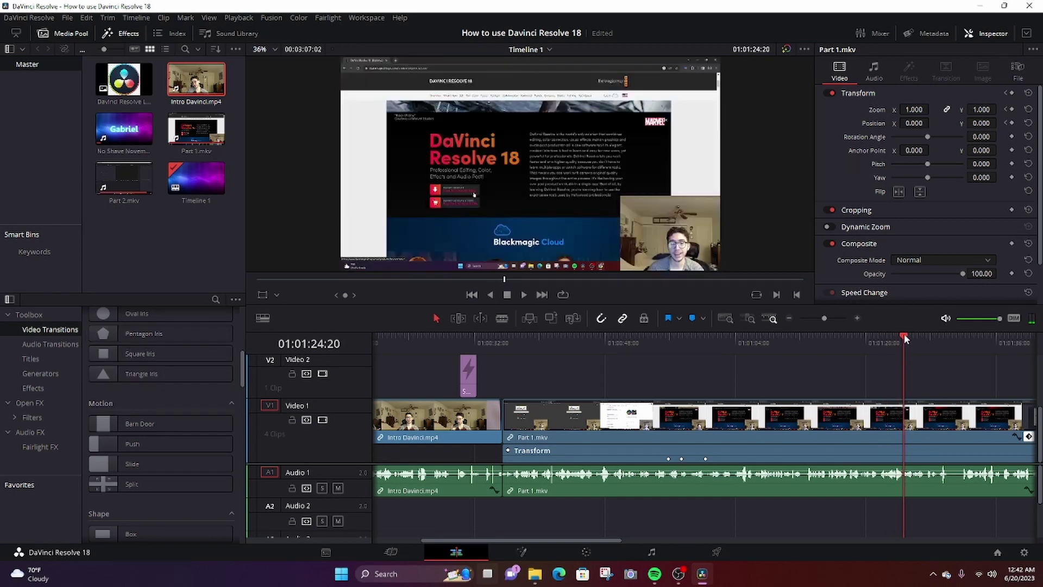
left_click_drag(904, 334, 862, 341)
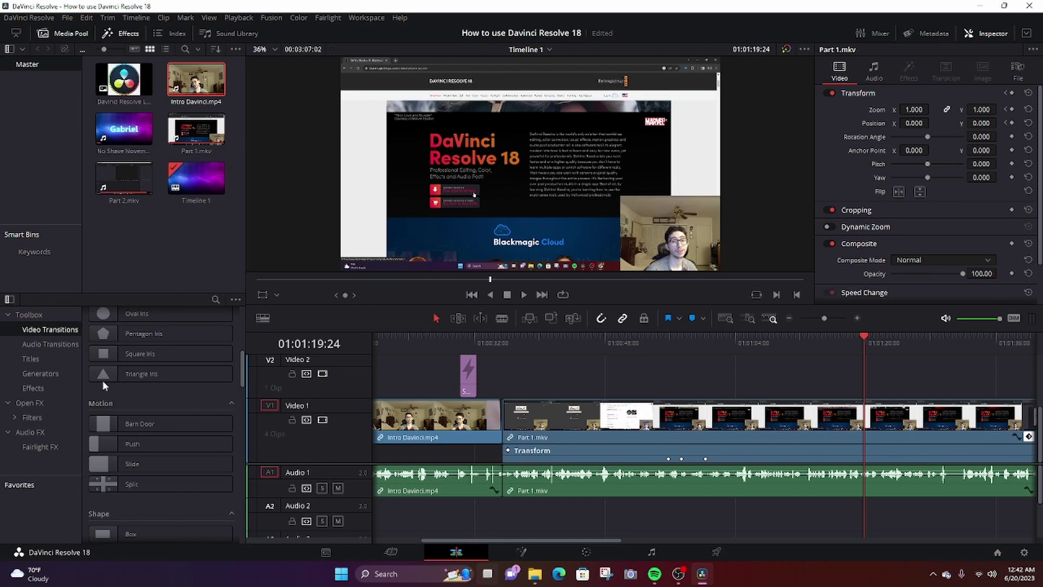
- Show all effect categories from the top and move the playhead to 01:01:28:04
left_click(19, 316)
scroll(165, 444, "up", 8)
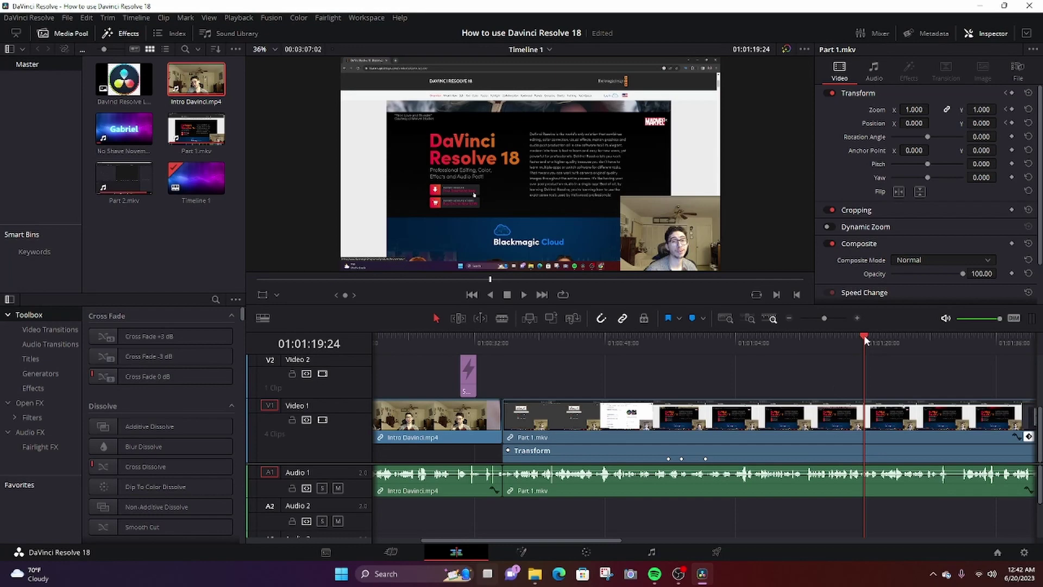
left_click_drag(863, 337, 931, 336)
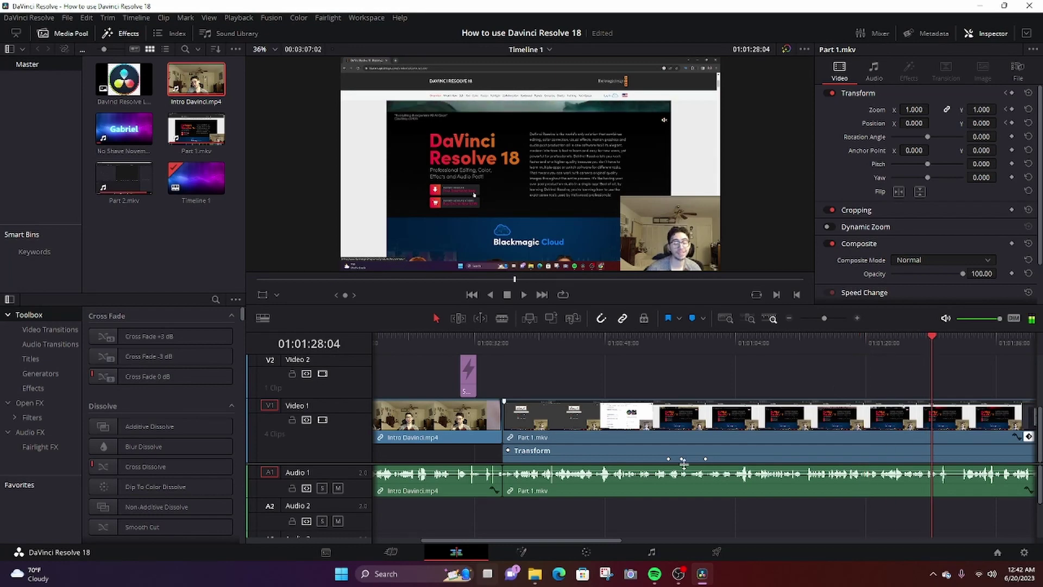
- Enlarge the track area and zoom Timeline 1 out past Part 3.mkv to the Ending Part 4.mp4 clips
left_click(791, 318)
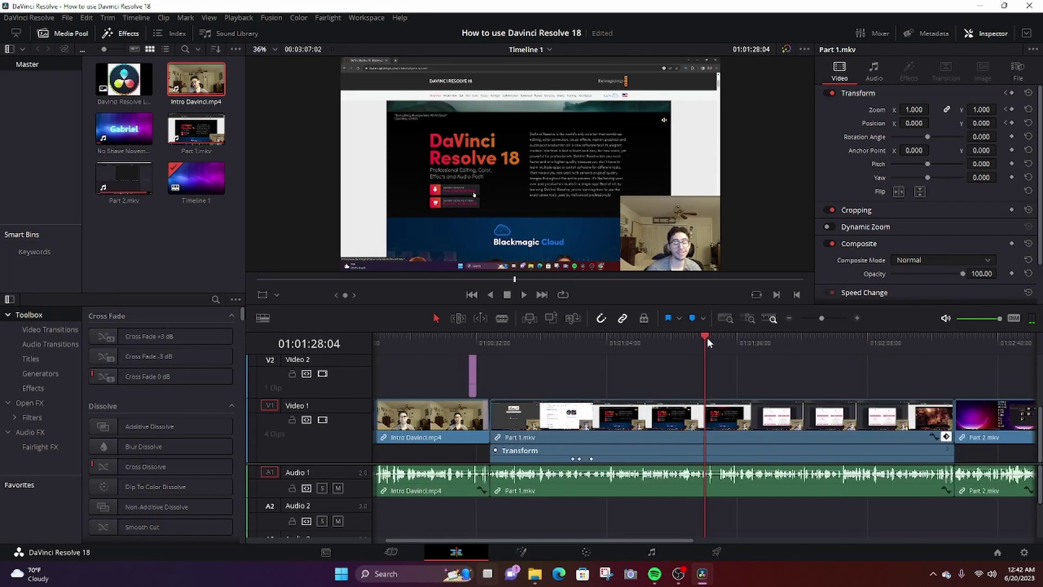
left_click_drag(707, 306, 706, 299)
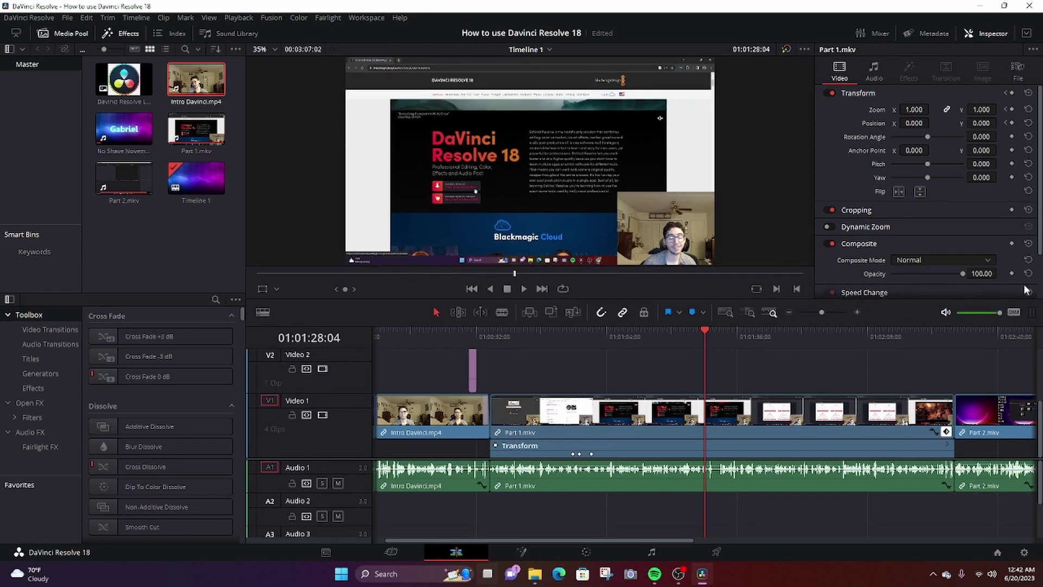
scroll(1025, 289, "down", 2)
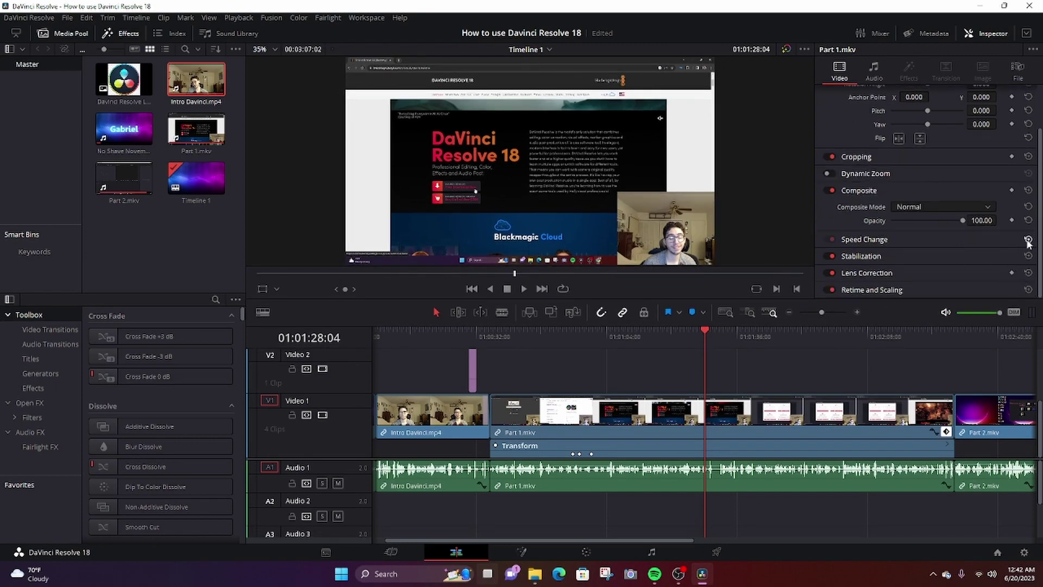
left_click(952, 336)
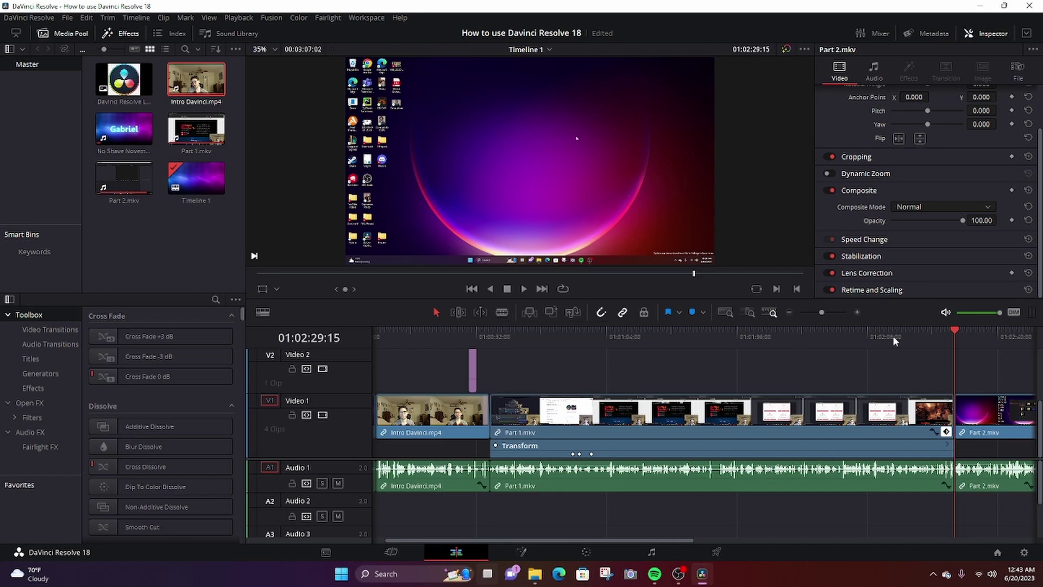
left_click(786, 315)
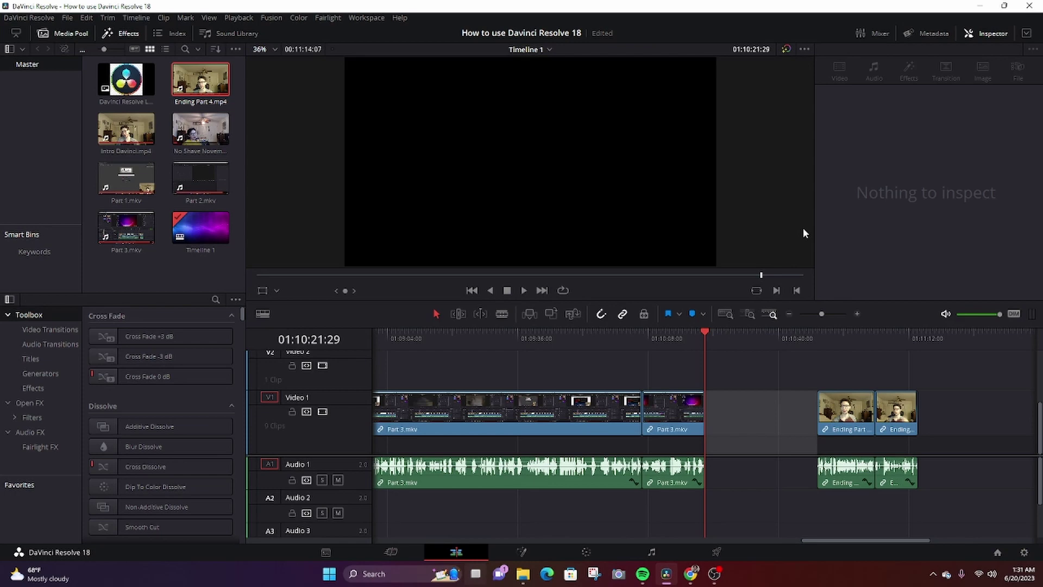
- On the Deliver page, apply the YouTube 1080p preset and rename 'Untitled' to 'How to use Davinci Resolve 18'
left_click(719, 552)
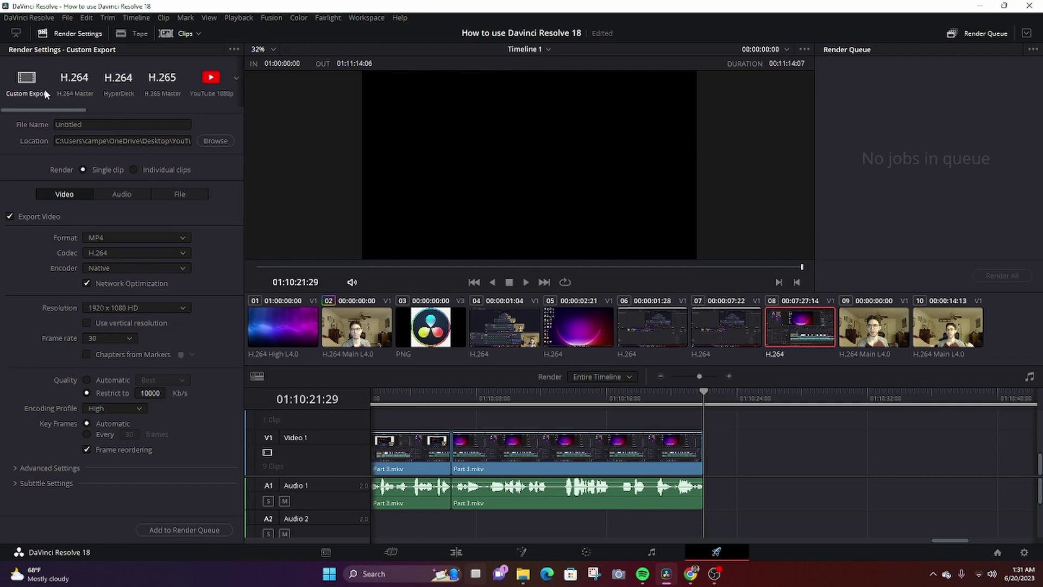
left_click(213, 89)
left_click(136, 129)
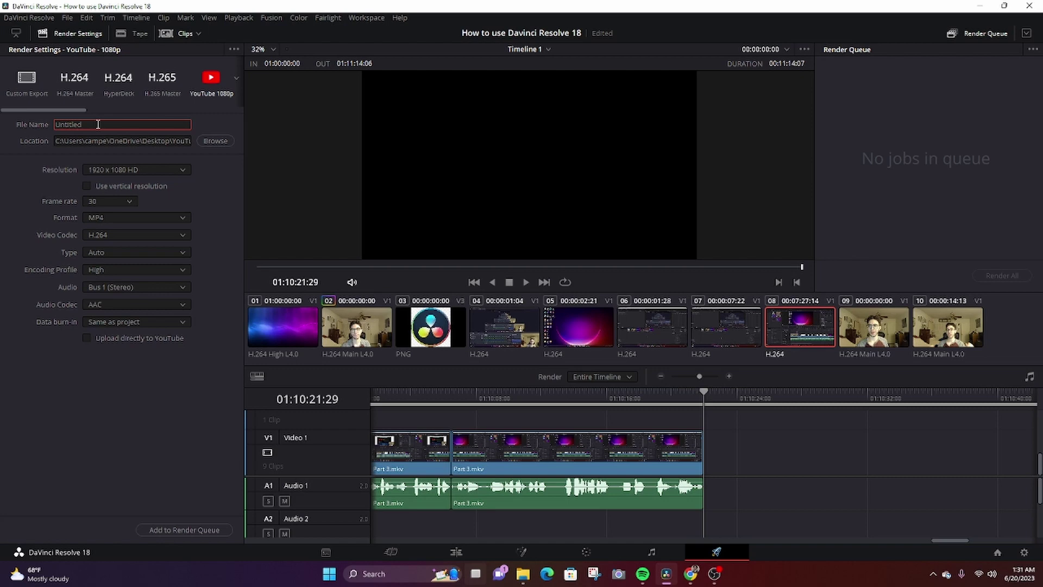
key("BackSpace")
key("BackSpace")
key("BackSpace")
key("BackSpace")
key("BackSpace")
key("BackSpace")
key("BackSpace")
type("How to use Davinci")
- Set the render location to the How to use Davinci Resolve 18 folder and append 'Final' to the file name
left_click(215, 141)
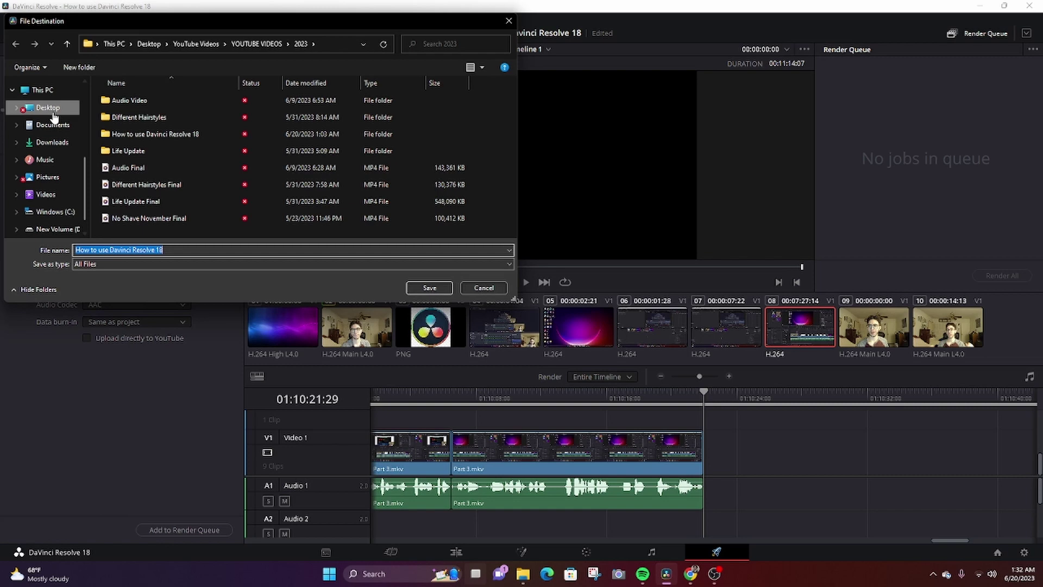
left_click(137, 135)
double_click(136, 135)
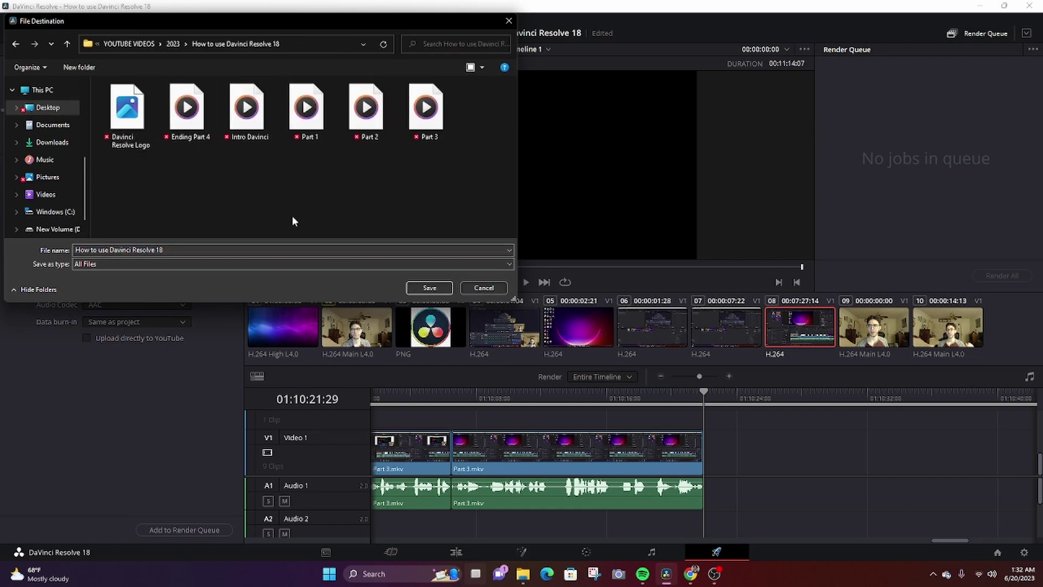
double_click(179, 251)
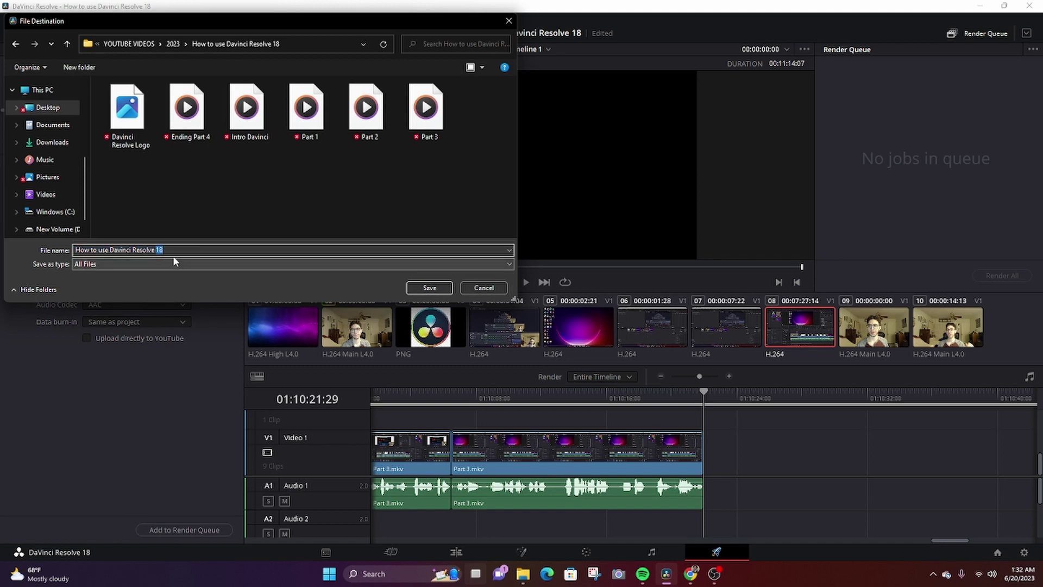
left_click(179, 250)
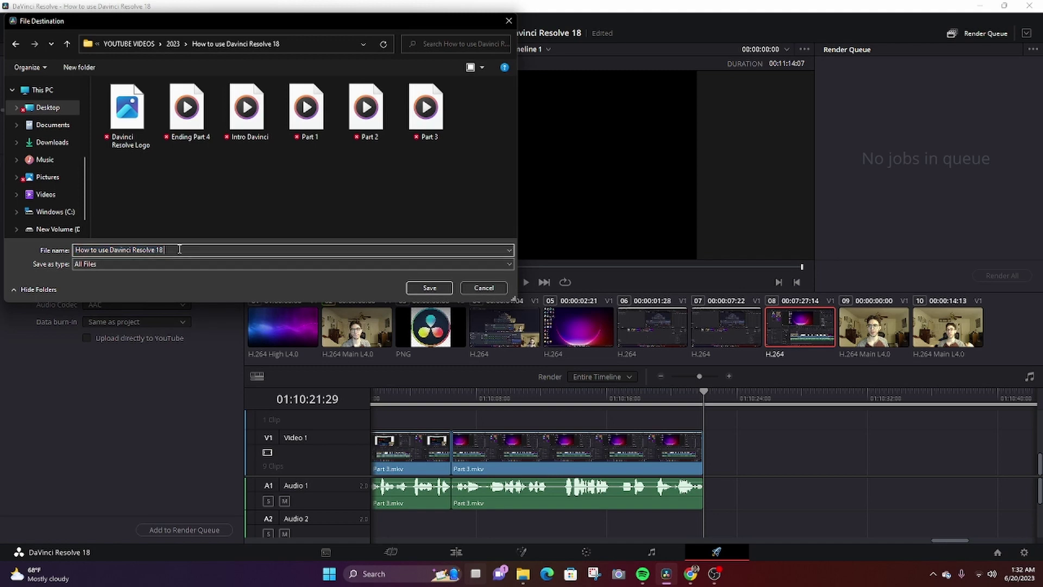
type("Fia")
key("Return")
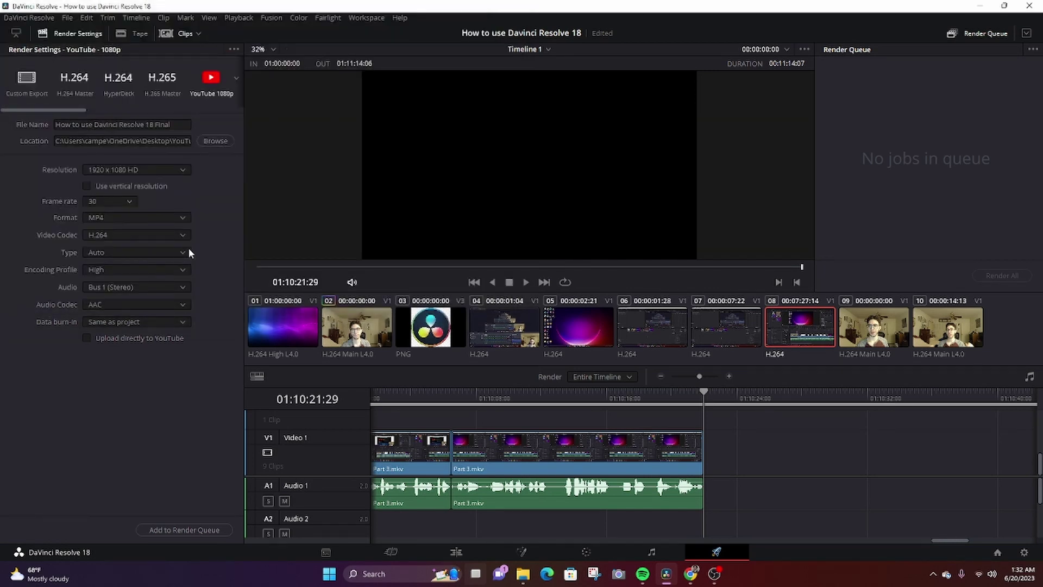
- Add the Timeline 1 job to the render queue and start rendering all jobs
left_click(205, 530)
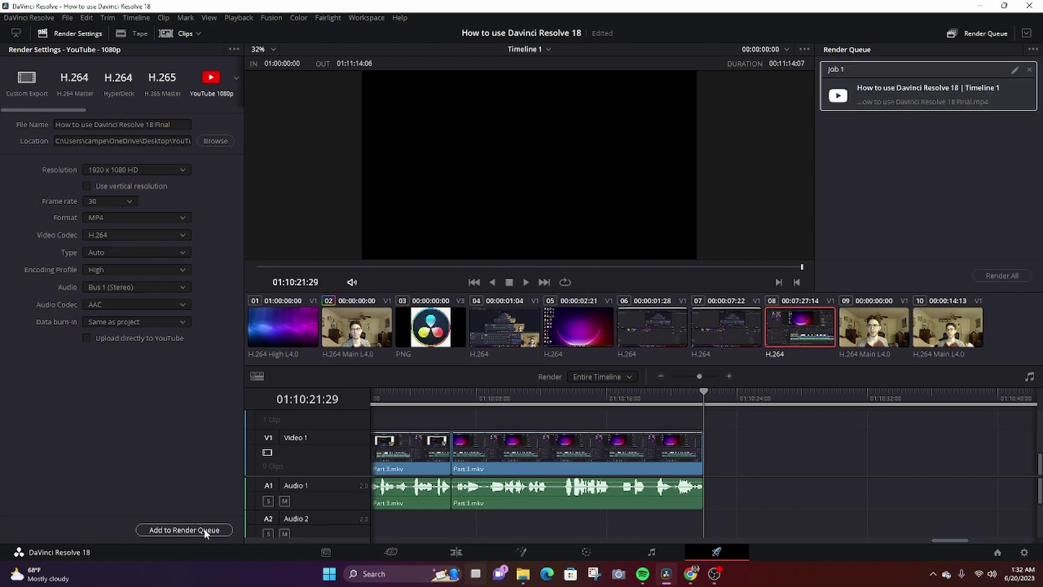
left_click(1002, 276)
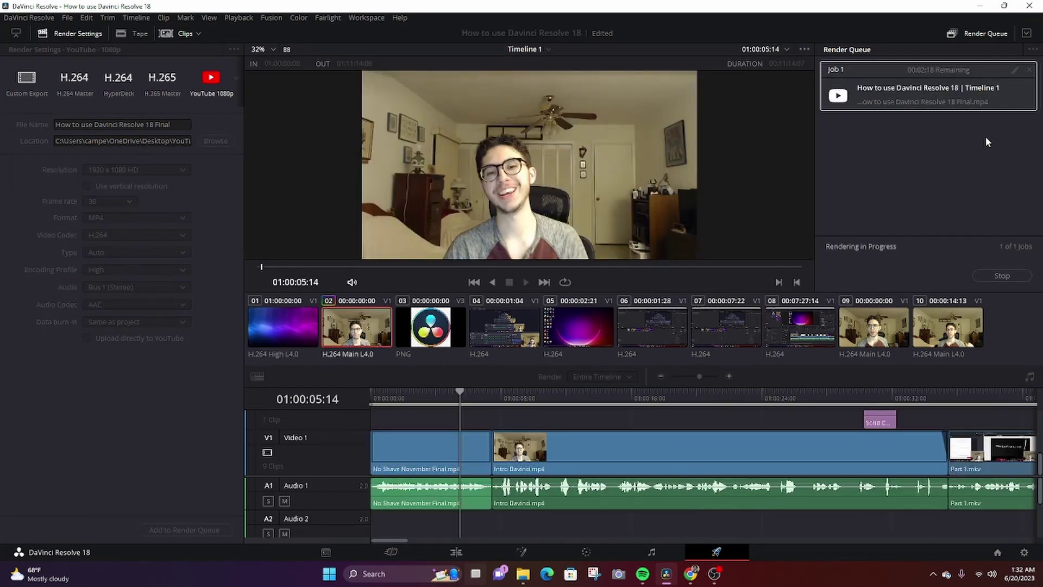